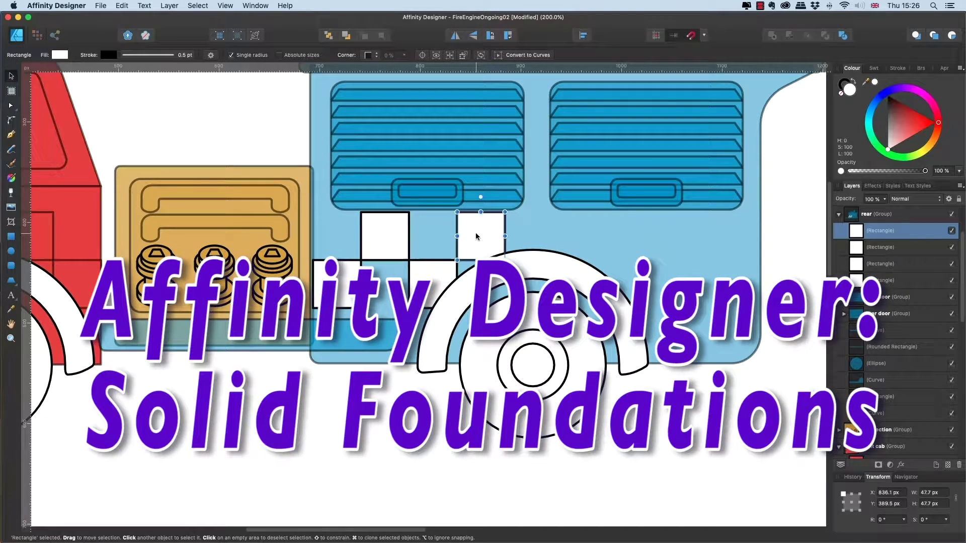
Step: Duplicate two squares and a ladder section in equal steps, then move the bumper into the rear group
{"action": "key", "text": "super+j"}
{"action": "key", "text": "super+j"}
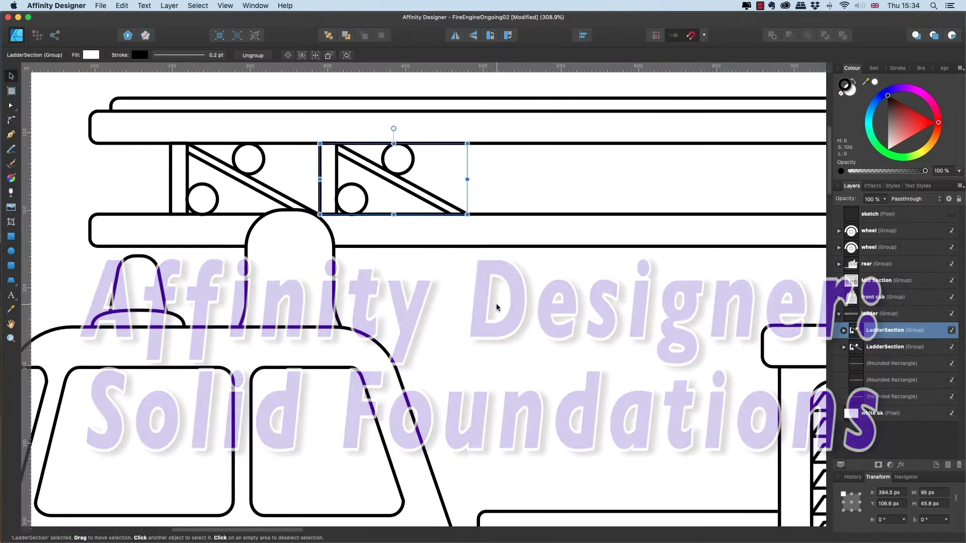
{"action": "key", "text": "super+j"}
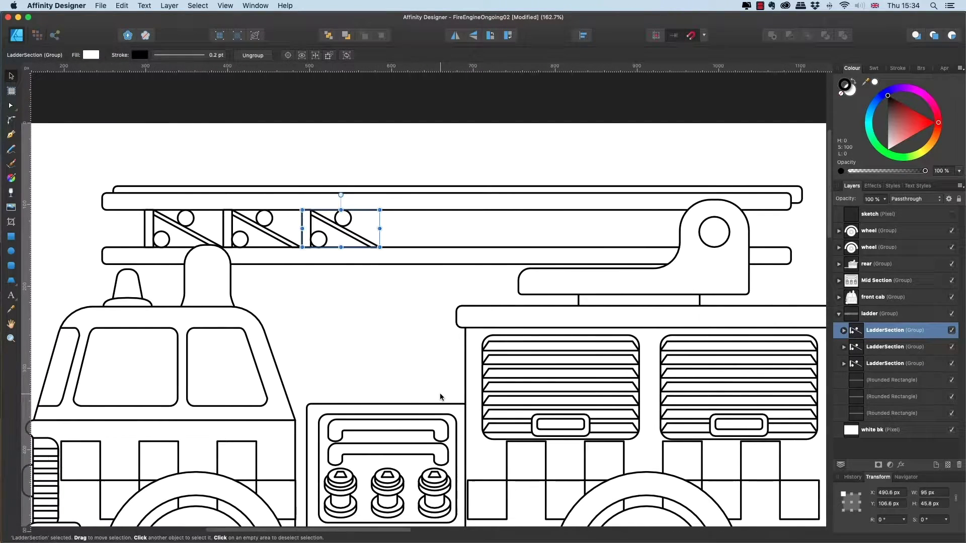
{"action": "key", "text": "super+j"}
{"action": "key", "text": "super+j"}
{"action": "key", "text": "super+j"}
{"action": "key", "text": "super+j"}
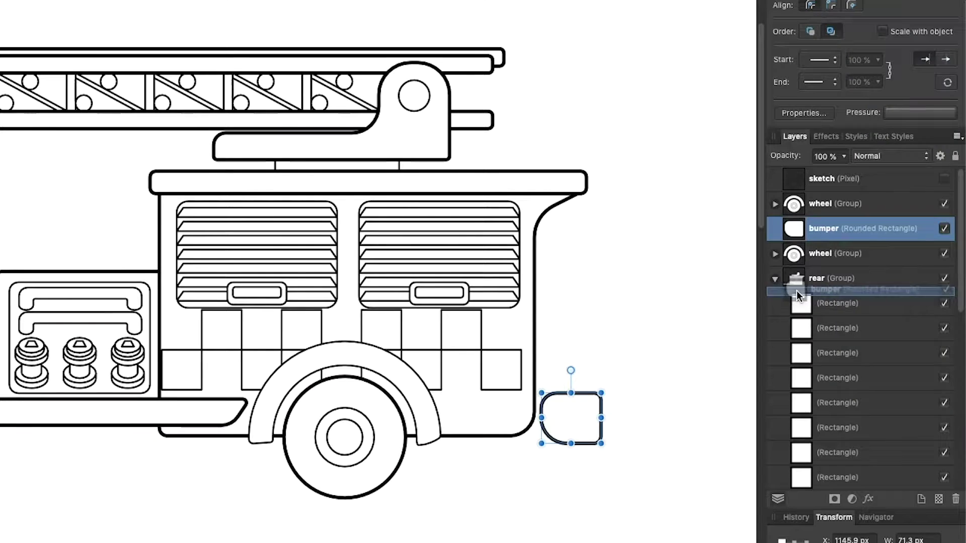
{"action": "left_click_drag", "start_coordinate": [796, 290], "coordinate": [804, 275]}
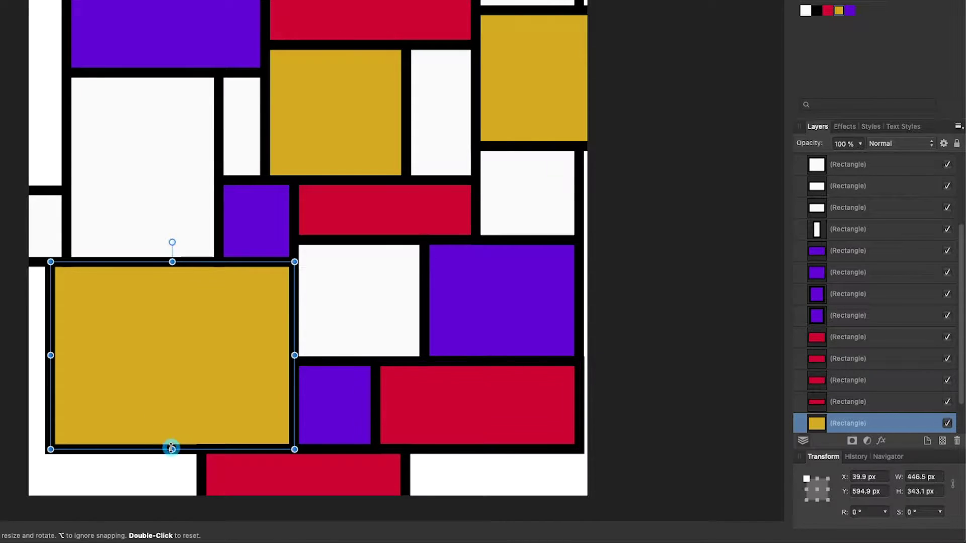
Step: Trim the yellow rectangle, draw stabilised Pencil curves, and raise green to about 227 for light cyan
{"action": "left_click_drag", "start_coordinate": [172, 450], "coordinate": [172, 449]}
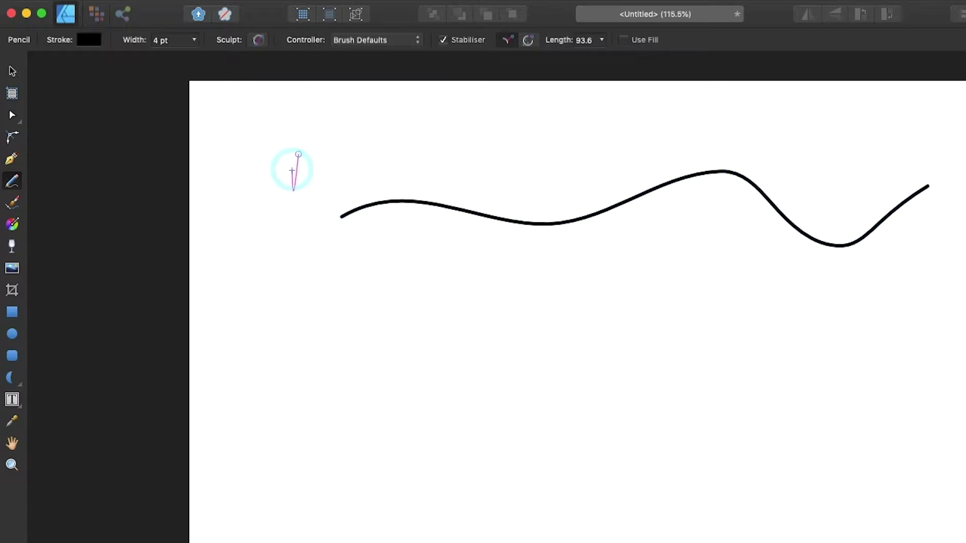
{"action": "left_click_drag", "start_coordinate": [724, 107], "coordinate": [798, 136]}
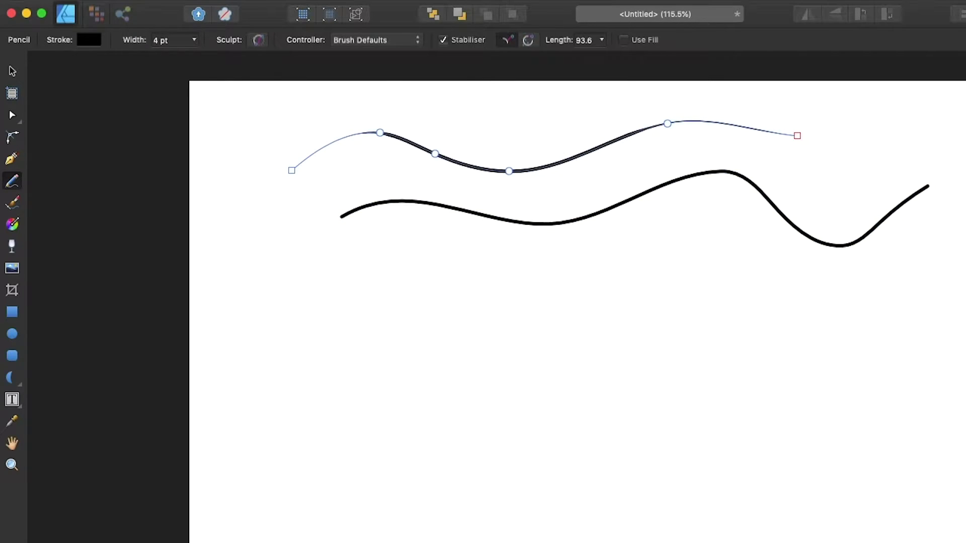
{"action": "left_click_drag", "start_coordinate": [194, 40], "coordinate": [207, 58]}
{"action": "mouse_move", "coordinate": [420, 320]}
{"action": "left_mouse_down"}
{"action": "mouse_move", "coordinate": [535, 377]}
{"action": "mouse_move", "coordinate": [623, 335]}
{"action": "mouse_move", "coordinate": [735, 382]}
{"action": "mouse_move", "coordinate": [662, 446]}
{"action": "mouse_move", "coordinate": [520, 447]}
{"action": "left_mouse_up"}
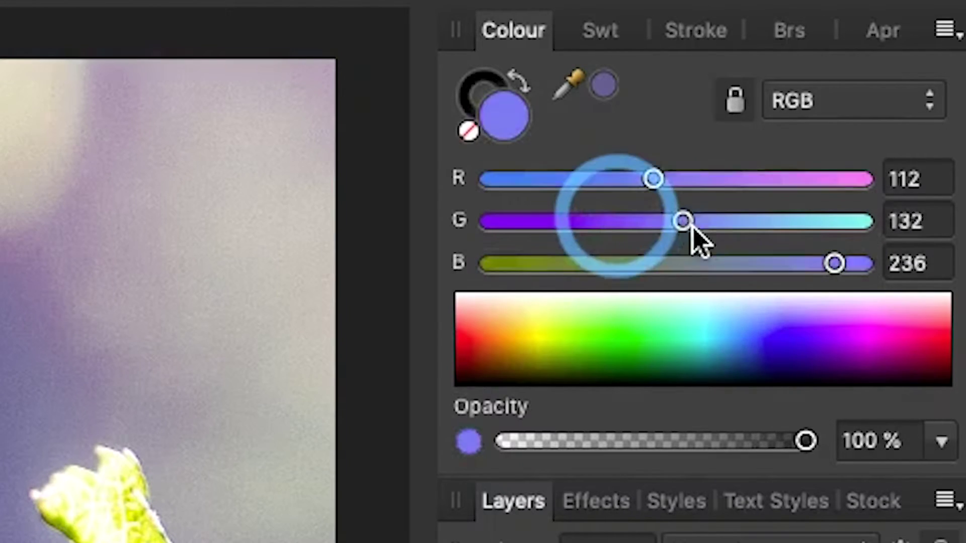
{"action": "left_click_drag", "start_coordinate": [617, 224], "coordinate": [818, 227]}
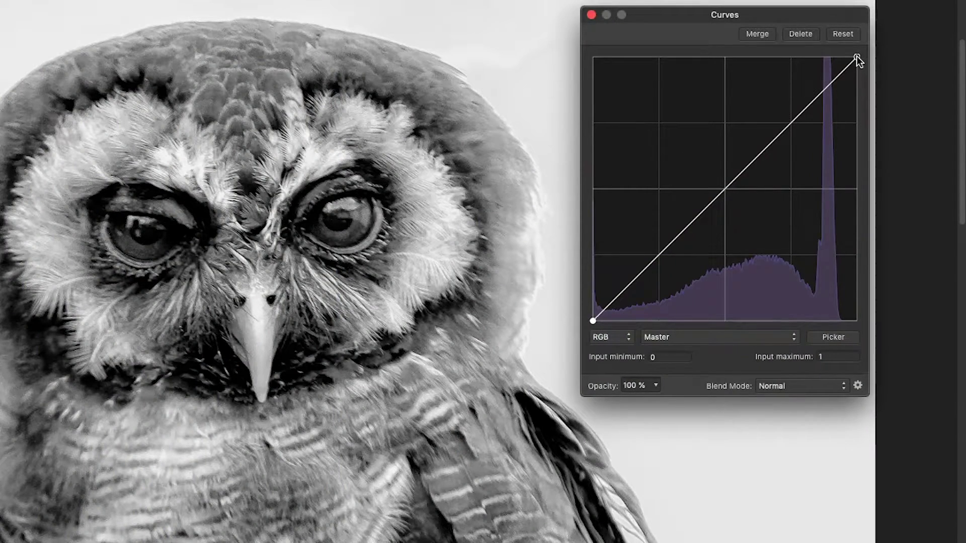
Step: Brighten the owl's curve white point, darken its midtones, and increase the rainbow's Gaussian blur
{"action": "left_click_drag", "start_coordinate": [857, 56], "coordinate": [826, 39]}
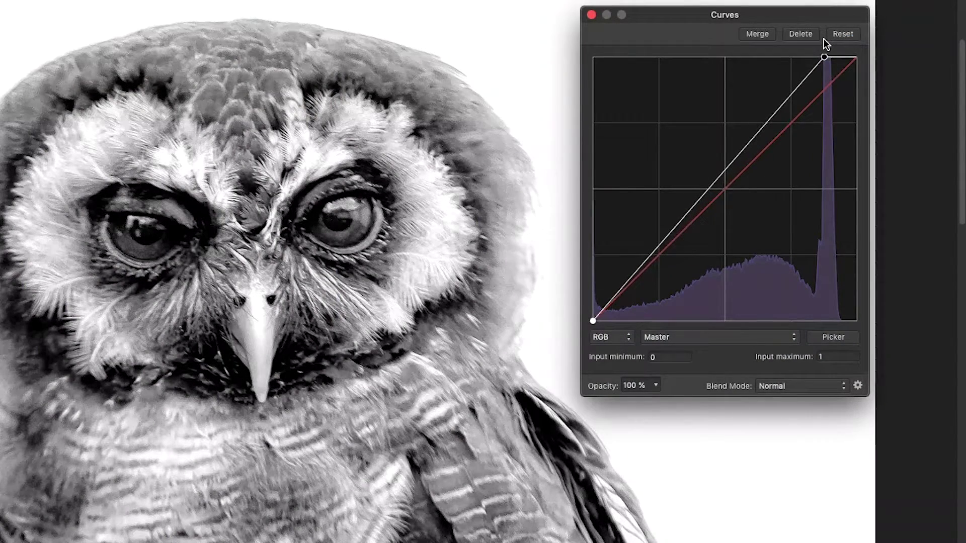
{"action": "left_click_drag", "start_coordinate": [726, 170], "coordinate": [725, 186]}
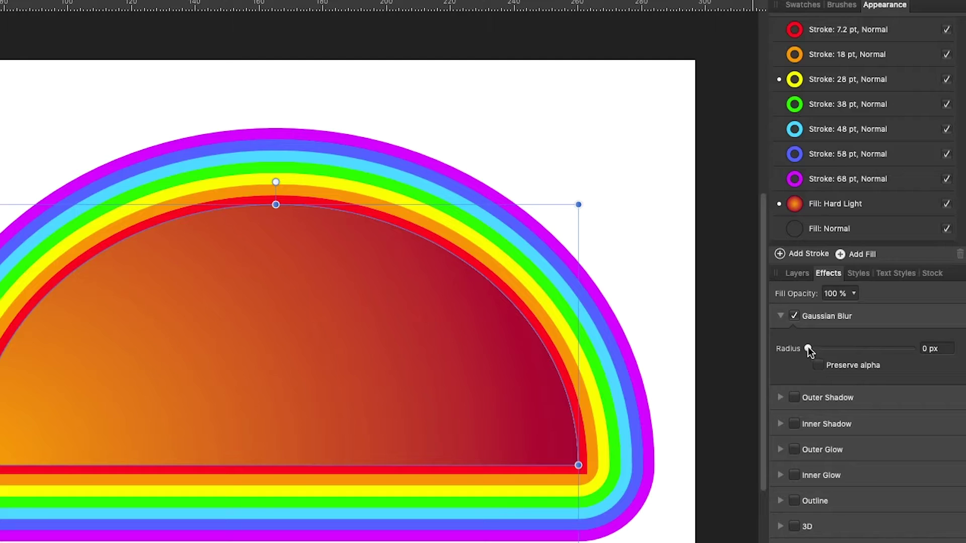
{"action": "left_click_drag", "start_coordinate": [808, 348], "coordinate": [866, 348]}
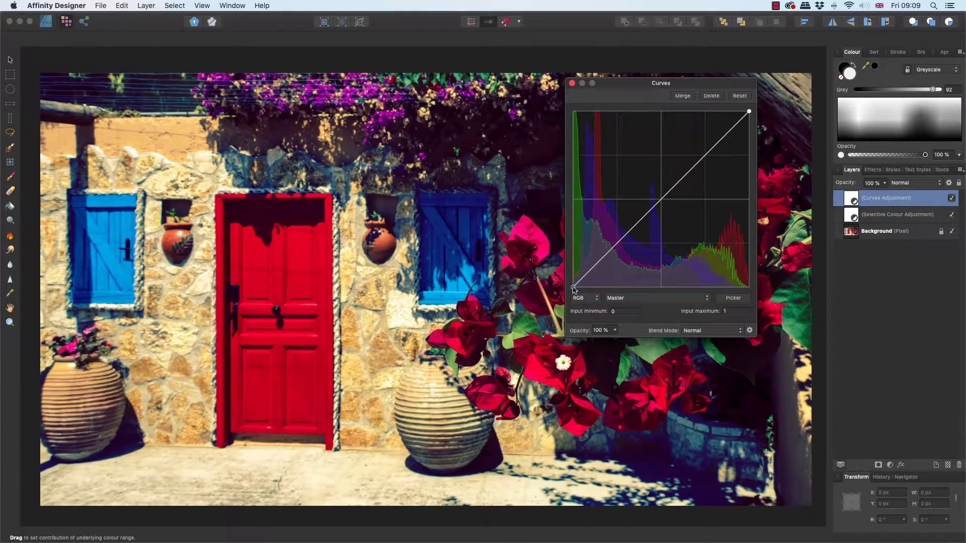
Step: Lift the house photo's black point and darken its curve, then lightly blur the dog image
{"action": "left_click_drag", "start_coordinate": [574, 287], "coordinate": [560, 260]}
{"action": "left_click_drag", "start_coordinate": [618, 224], "coordinate": [623, 236]}
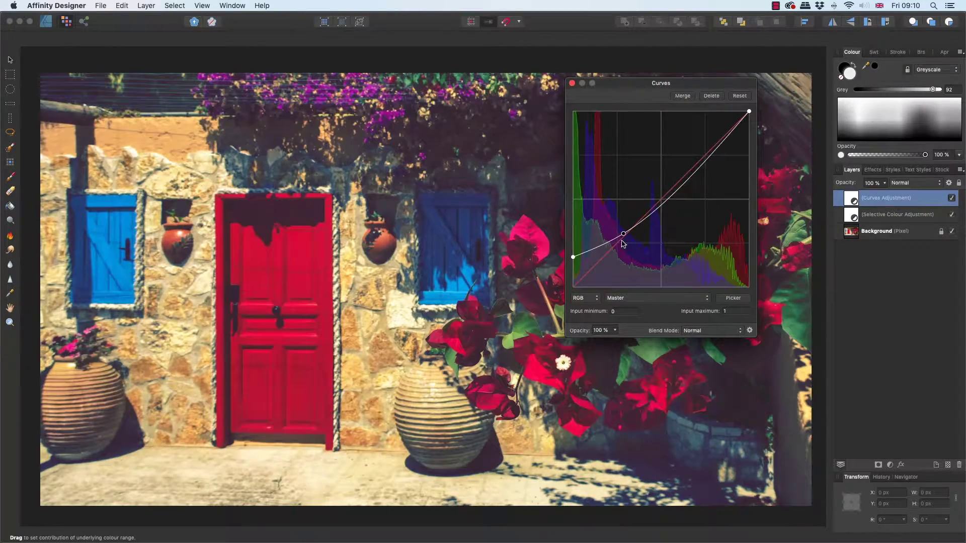
{"action": "left_click_drag", "start_coordinate": [574, 259], "coordinate": [573, 253]}
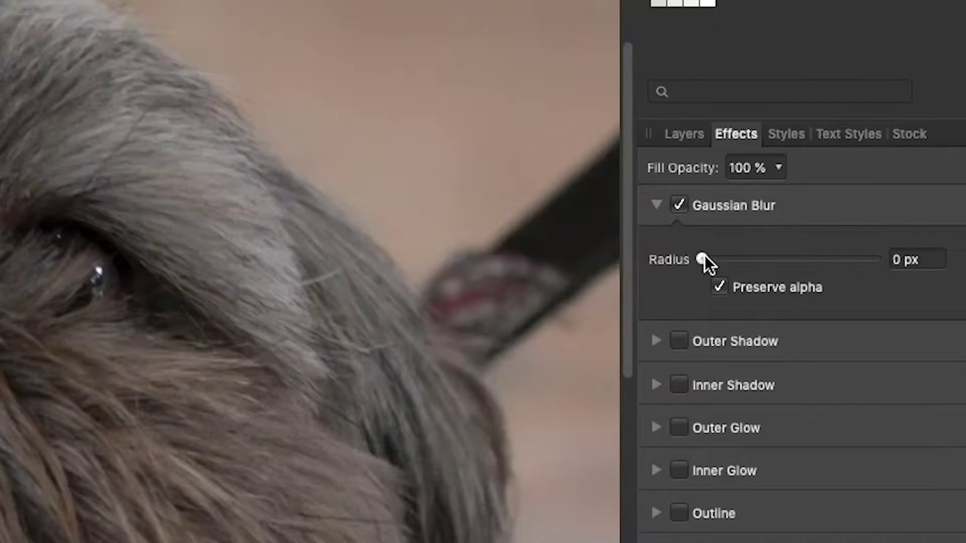
{"action": "left_click_drag", "start_coordinate": [704, 256], "coordinate": [758, 261]}
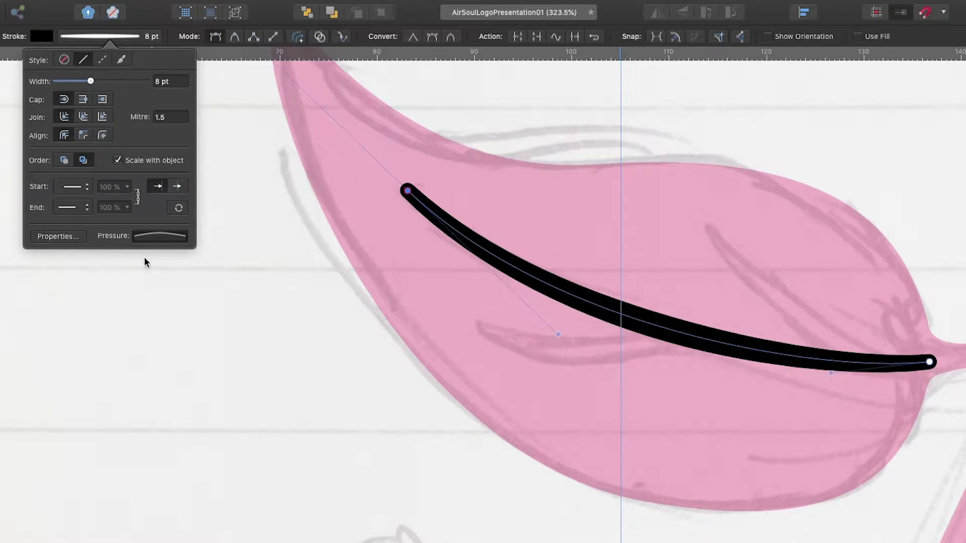
Step: Edit the stroke's Pressure profile, dropping the right endpoint and shifting the peak left
{"action": "left_click", "coordinate": [156, 240]}
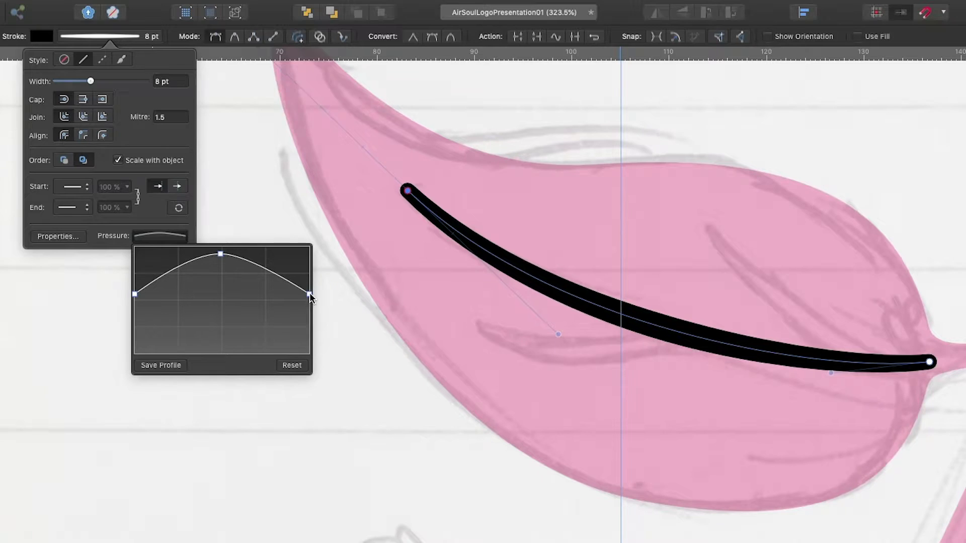
{"action": "left_click_drag", "start_coordinate": [310, 294], "coordinate": [309, 354]}
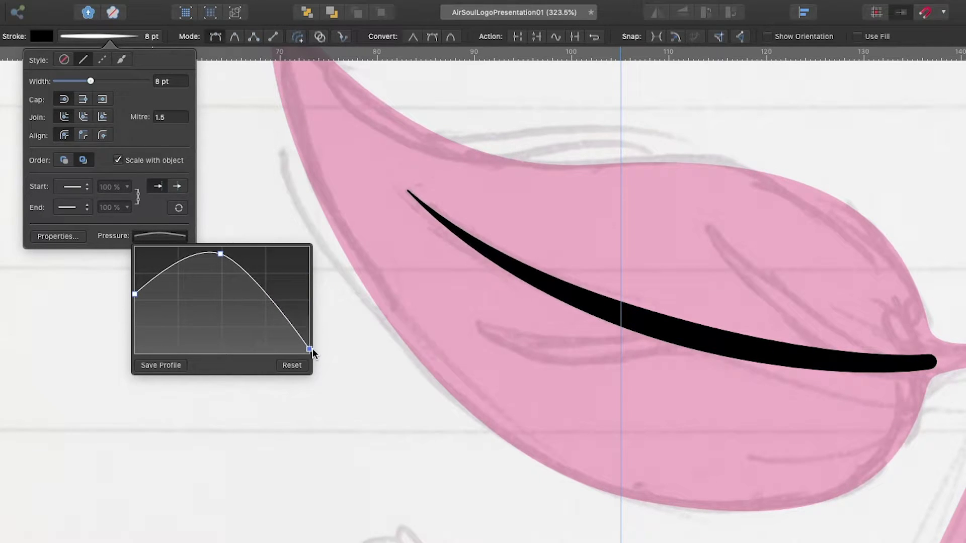
{"action": "mouse_move", "coordinate": [220, 254]}
{"action": "left_mouse_down"}
{"action": "mouse_move", "coordinate": [209, 250]}
{"action": "mouse_move", "coordinate": [218, 262]}
{"action": "mouse_move", "coordinate": [173, 257]}
{"action": "left_mouse_up"}
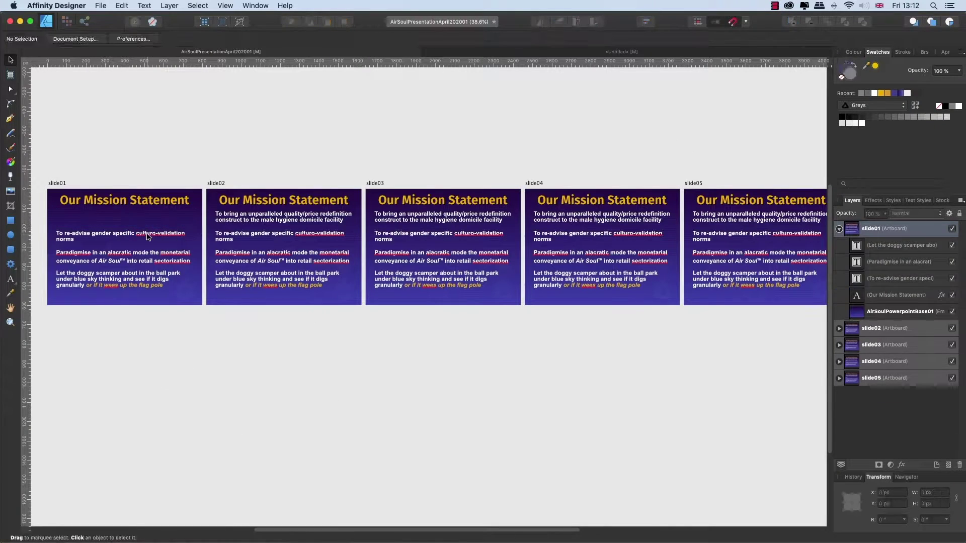
Step: Delete the body paragraphs from each mission statement slide
{"action": "left_click", "coordinate": [140, 276]}
{"action": "key", "text": "Delete"}
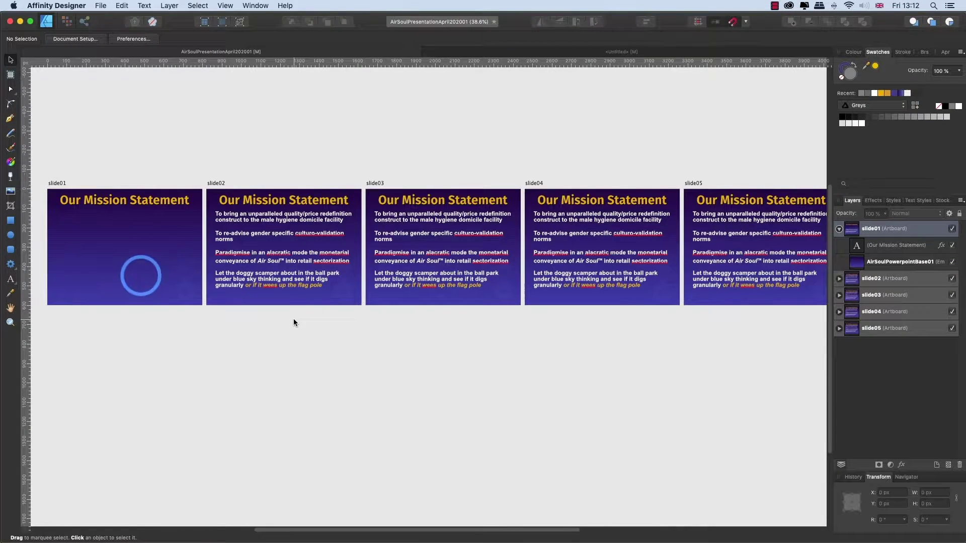
{"action": "left_click", "coordinate": [290, 280]}
{"action": "key", "text": "Delete"}
{"action": "left_click", "coordinate": [431, 260]}
{"action": "key", "text": "Delete"}
{"action": "left_click", "coordinate": [484, 284]}
{"action": "key", "text": "Delete"}
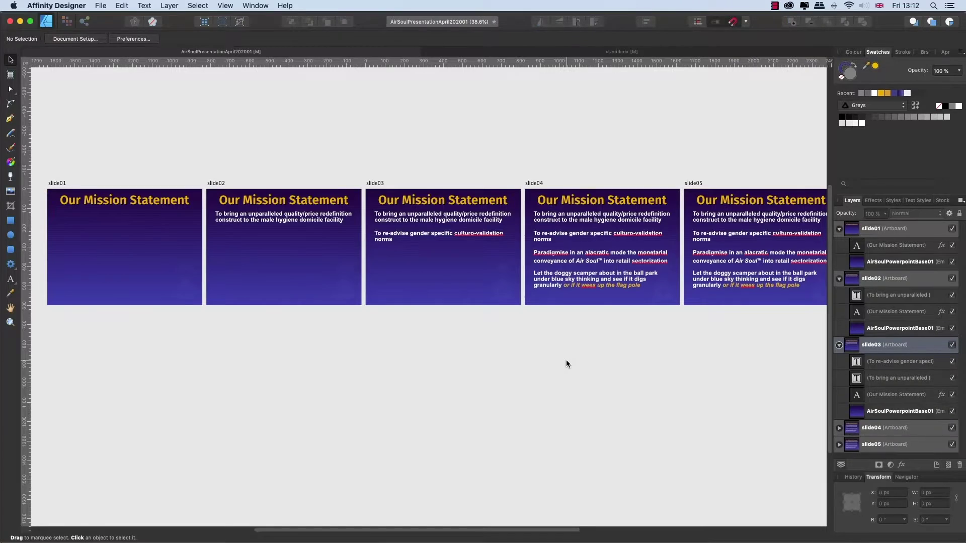
{"action": "left_click", "coordinate": [597, 281]}
{"action": "key", "text": "Delete"}
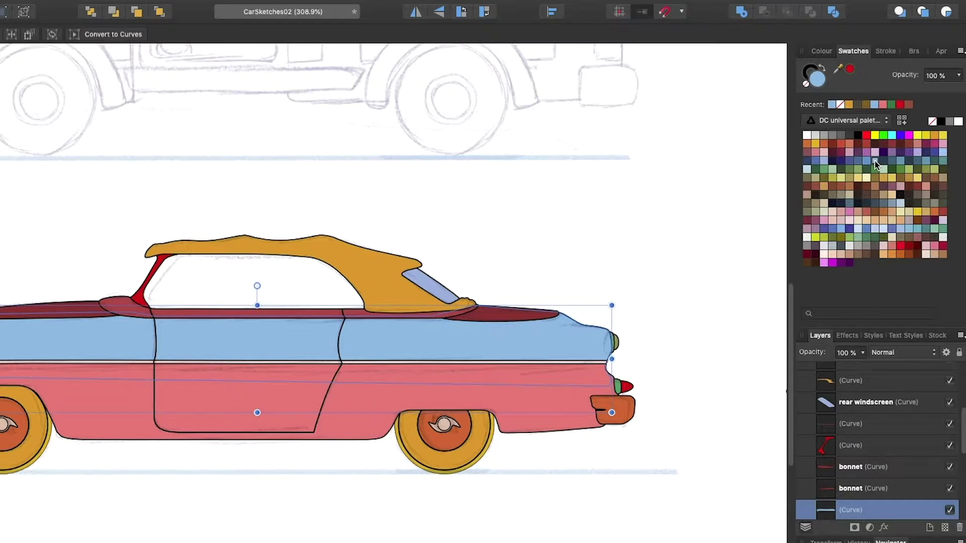
Step: Recolour the car's lower body shape with the pink swatch
{"action": "left_click", "coordinate": [567, 428]}
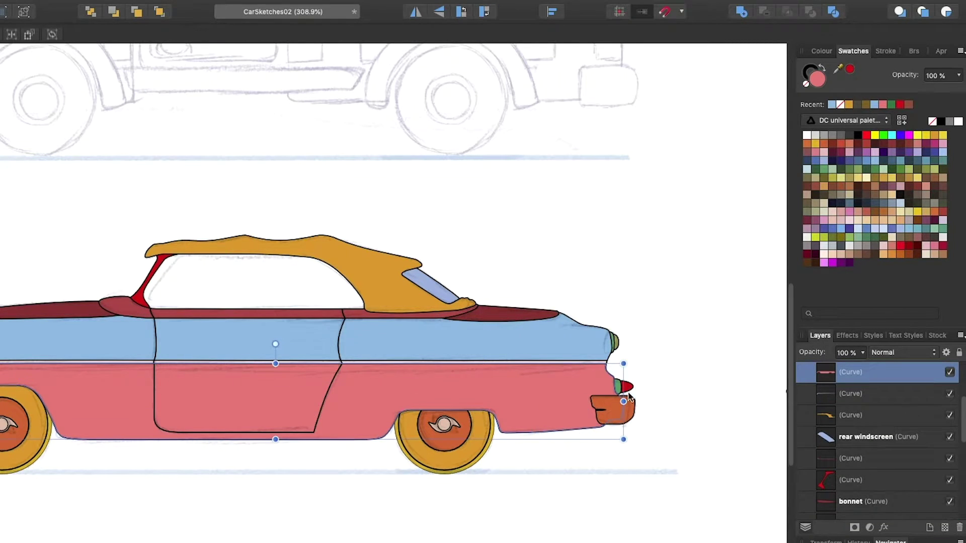
{"action": "left_click", "coordinate": [943, 143]}
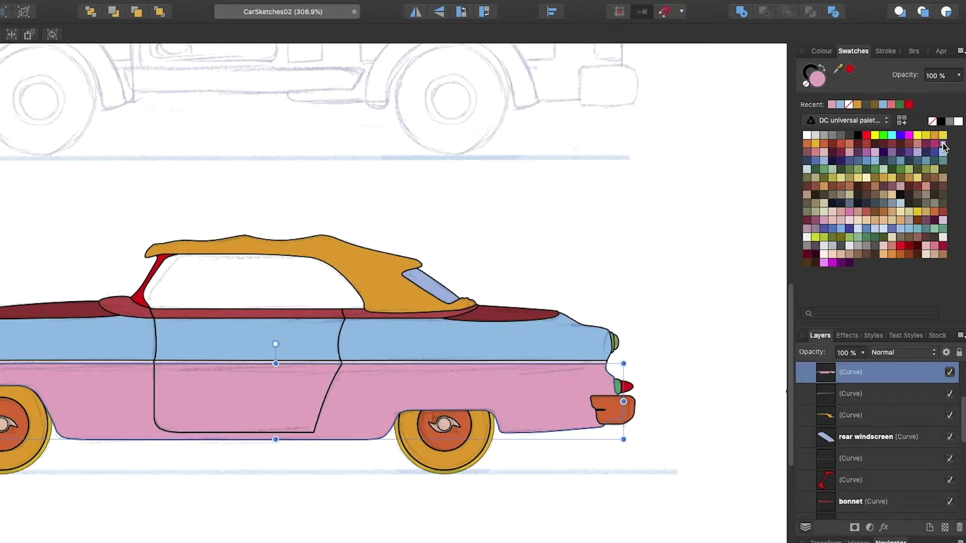
{"action": "left_click", "coordinate": [688, 289]}
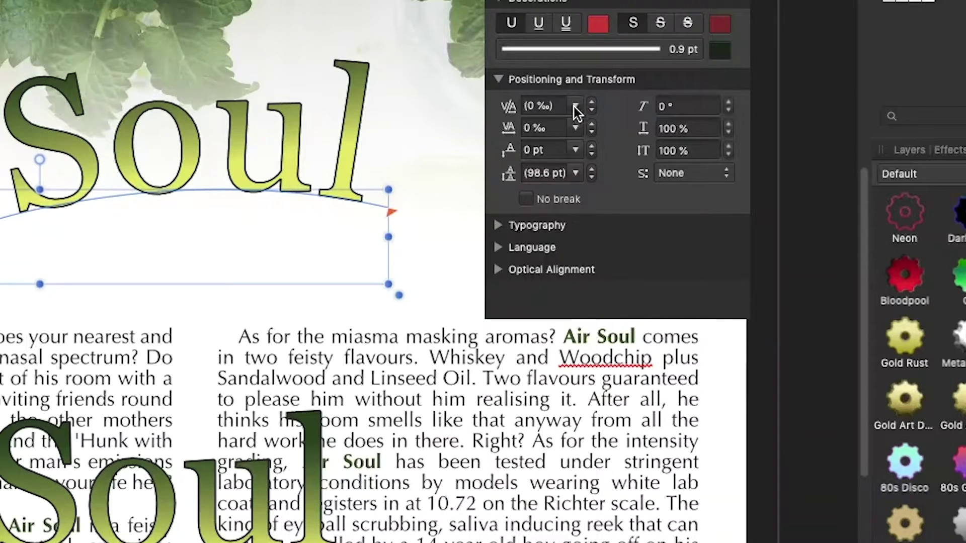
Step: Apply a tighter tracking value to the word Soul
{"action": "left_click", "coordinate": [573, 107]}
{"action": "left_click", "coordinate": [550, 233]}
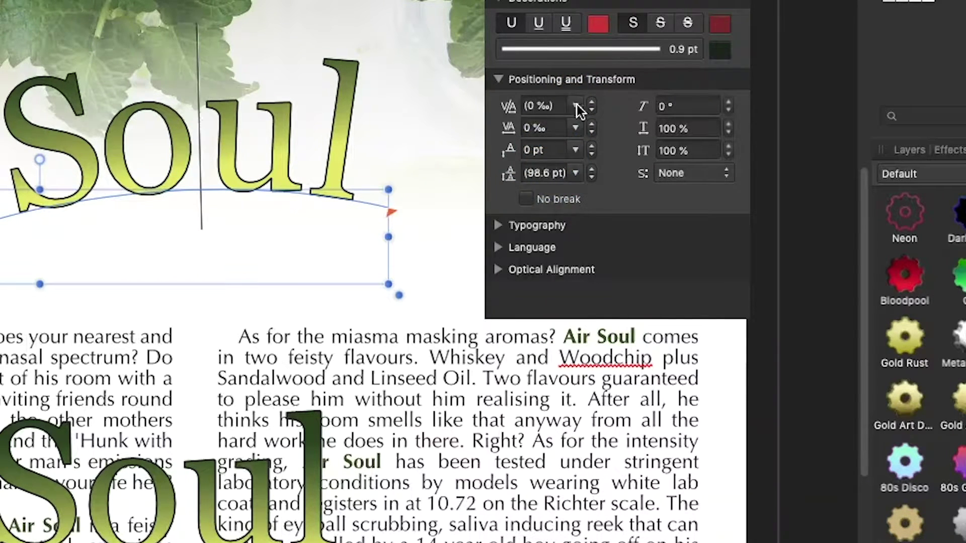
{"action": "left_click", "coordinate": [578, 107]}
Step: Select the final l in Soul and give it a positive baseline shift
{"action": "left_click", "coordinate": [530, 175]}
{"action": "left_click_drag", "start_coordinate": [360, 194], "coordinate": [290, 187]}
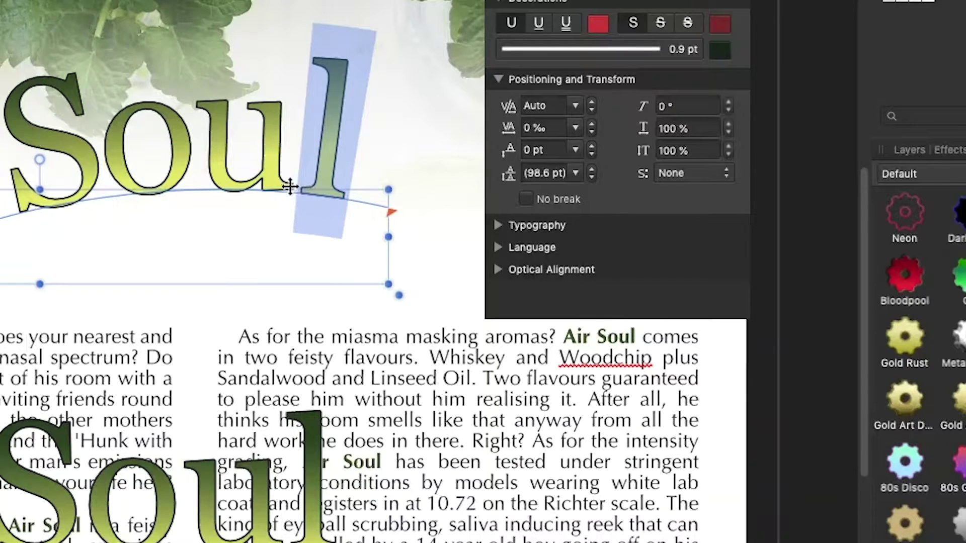
{"action": "left_click", "coordinate": [579, 151]}
{"action": "left_click", "coordinate": [556, 366]}
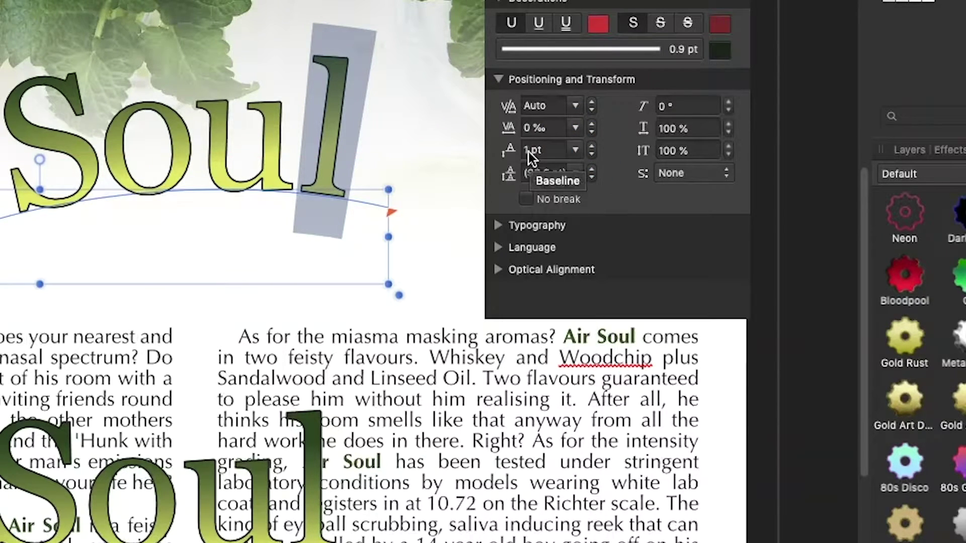
{"action": "left_click", "coordinate": [528, 152]}
{"action": "type", "text": "1.4"}
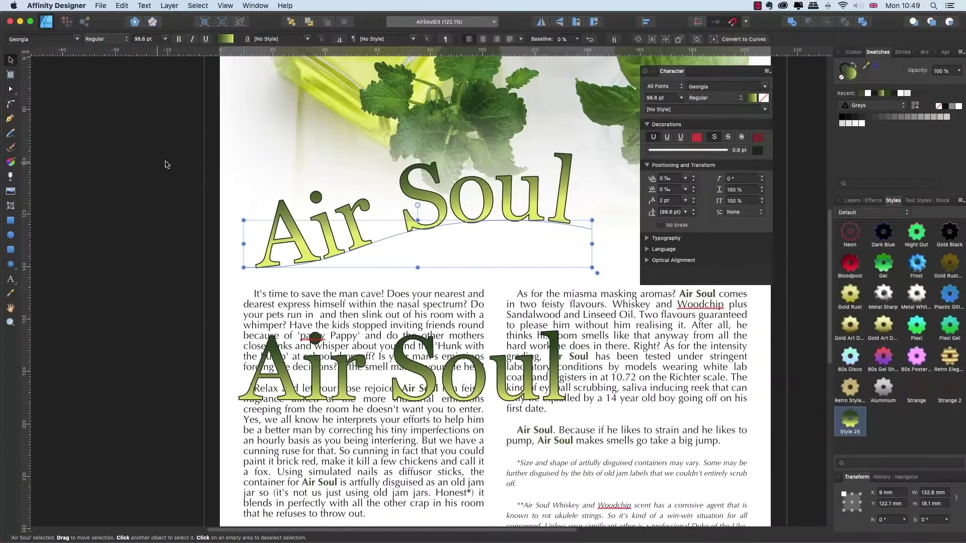
{"action": "type", "text": "g"}
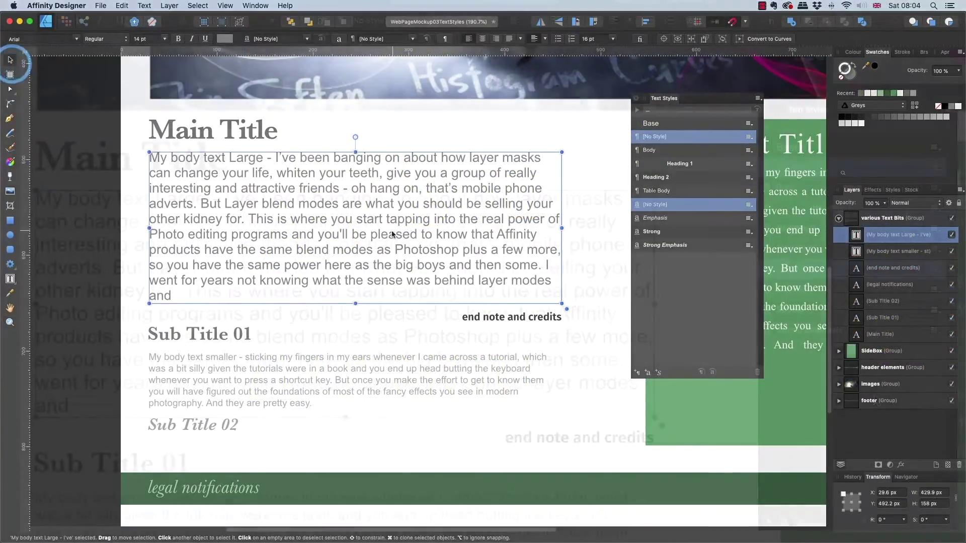
Step: Create the paragraph style 'DC body copy 01' from the selected body text
{"action": "left_click", "coordinate": [701, 372]}
{"action": "type", "text": "DC body copy "}
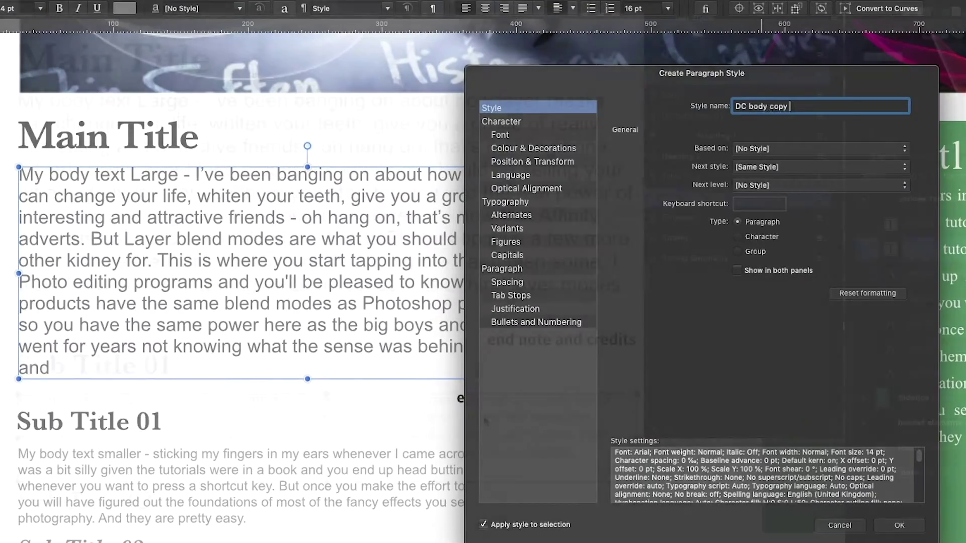
{"action": "type", "text": "01"}
{"action": "key", "text": "Return"}
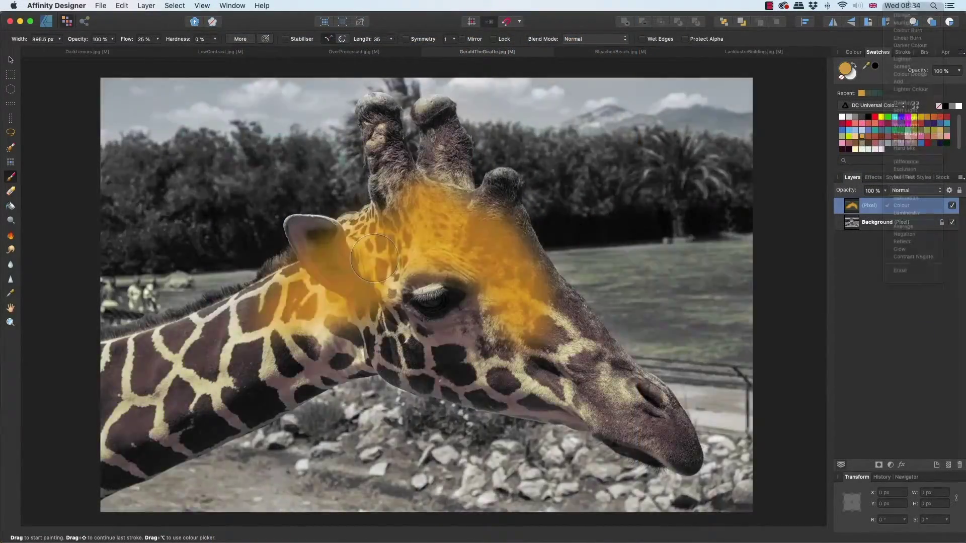
Step: Show the paint layer's blend mode options, then rotate and shrink the cover photo
{"action": "left_click", "coordinate": [914, 190]}
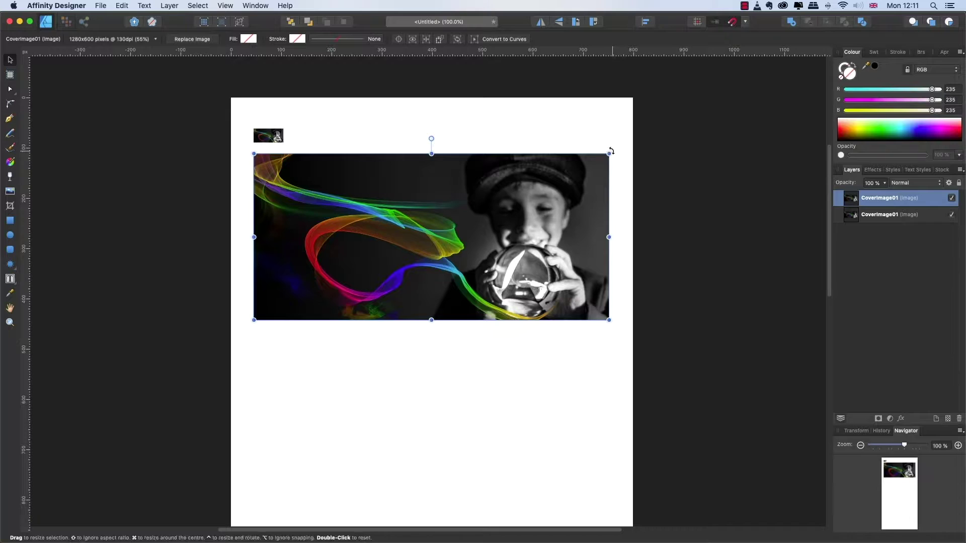
{"action": "mouse_move", "coordinate": [608, 151]}
{"action": "left_mouse_down"}
{"action": "mouse_move", "coordinate": [602, 294]}
{"action": "mouse_move", "coordinate": [586, 335]}
{"action": "left_mouse_up"}
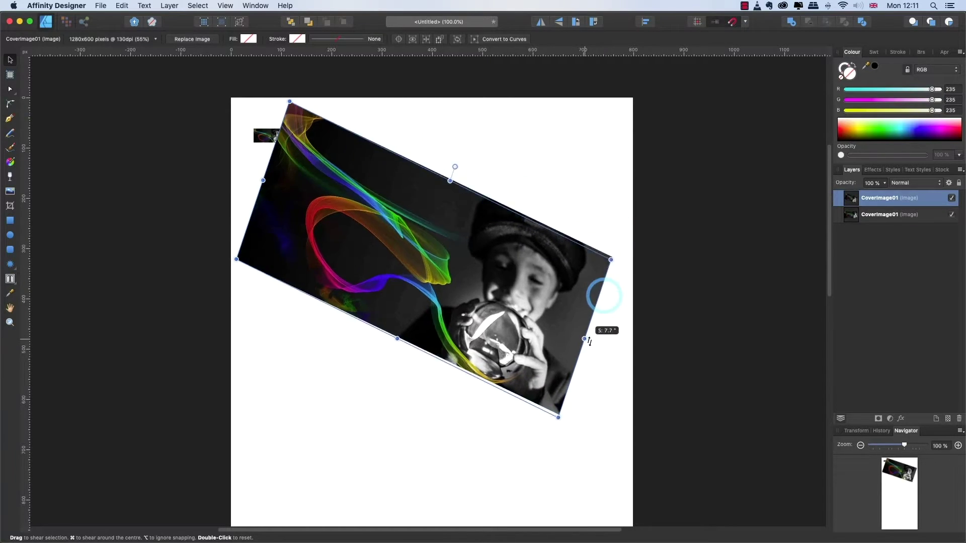
{"action": "left_click_drag", "start_coordinate": [560, 453], "coordinate": [439, 303]}
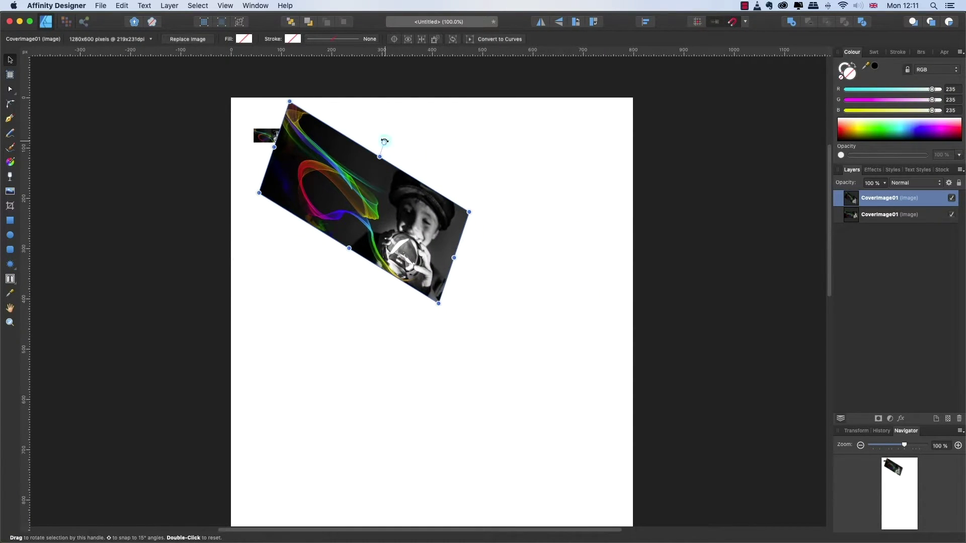
Step: Rotate the photo back toward level and widen the column guides' gutters
{"action": "left_click_drag", "start_coordinate": [384, 140], "coordinate": [354, 136]}
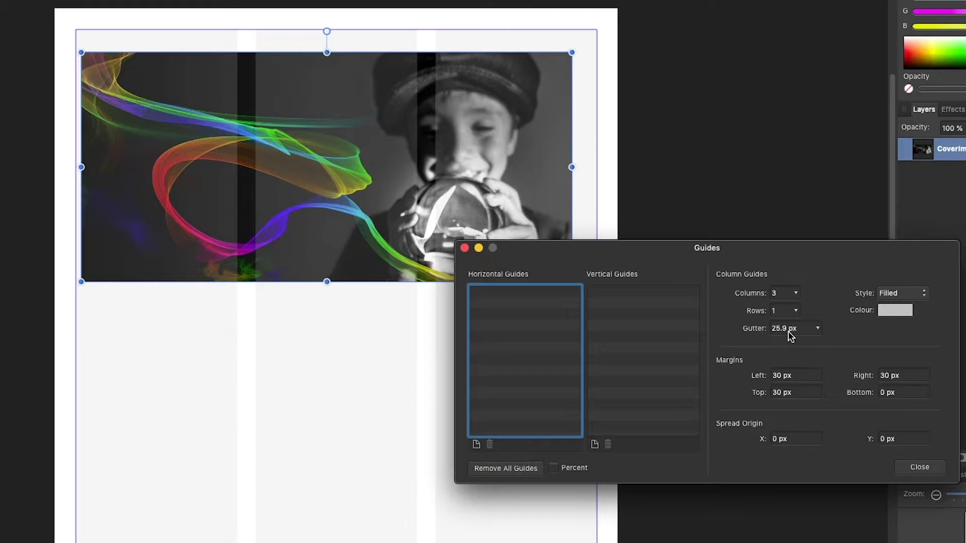
{"action": "left_click", "coordinate": [795, 310]}
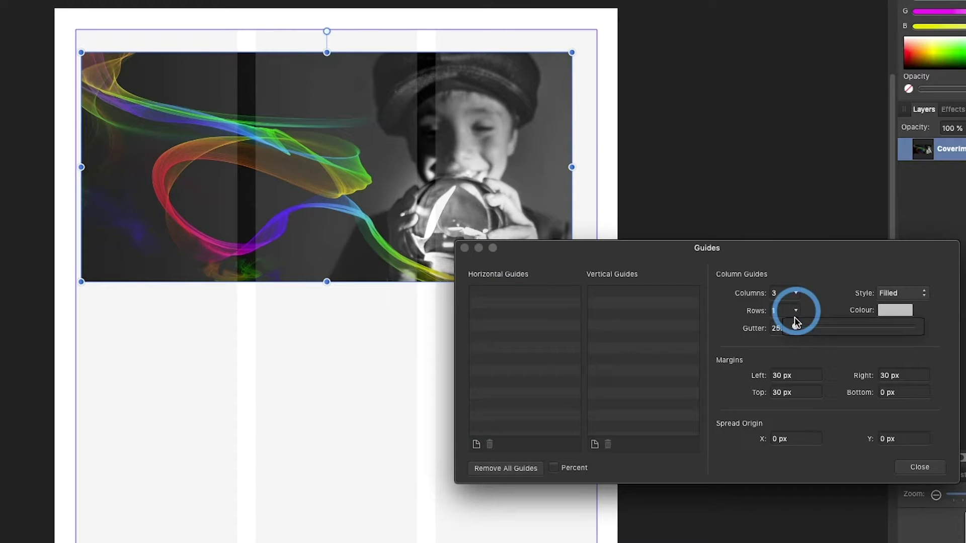
{"action": "left_click_drag", "start_coordinate": [797, 328], "coordinate": [823, 328]}
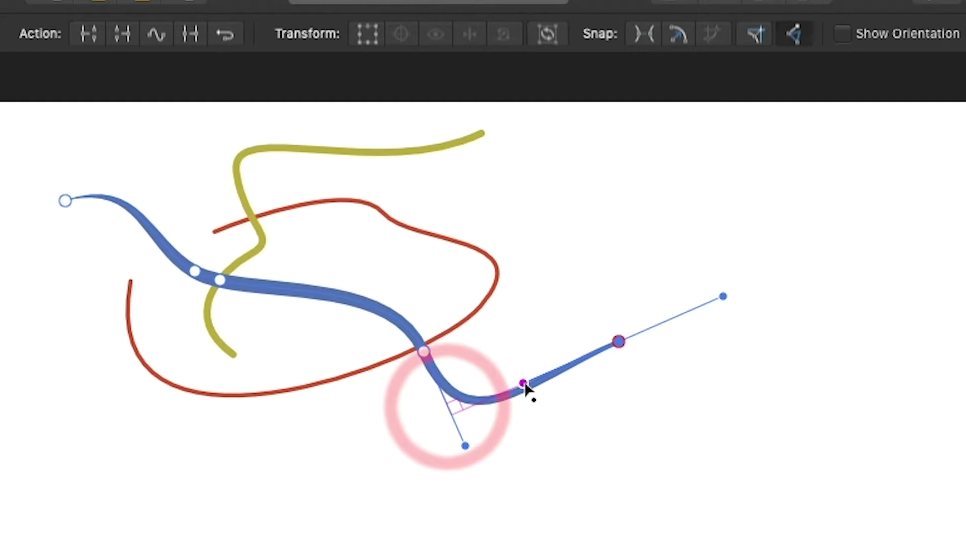
Step: Bend the blue curve's last segment down and thin the brain outlines to 0.9 pt
{"action": "left_click_drag", "start_coordinate": [526, 388], "coordinate": [554, 436]}
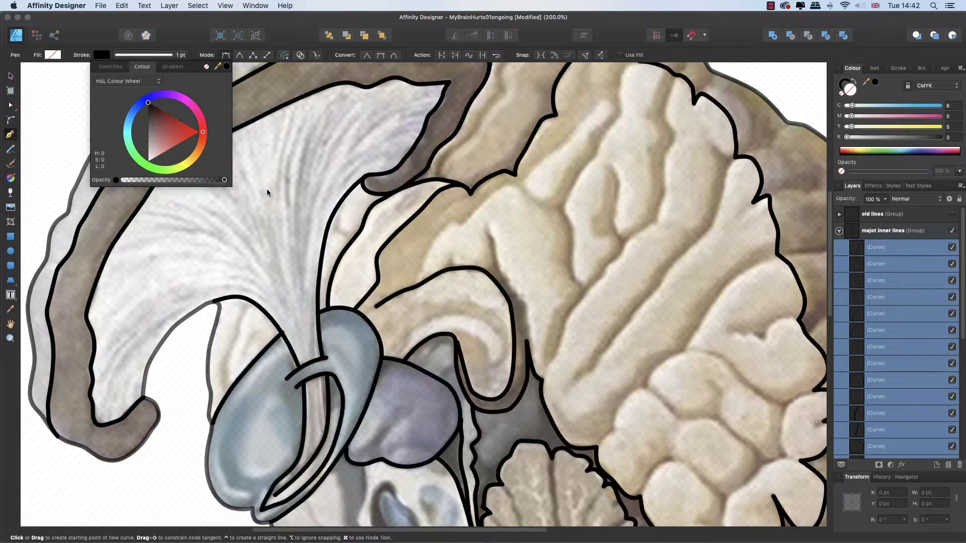
{"action": "left_click", "coordinate": [153, 57]}
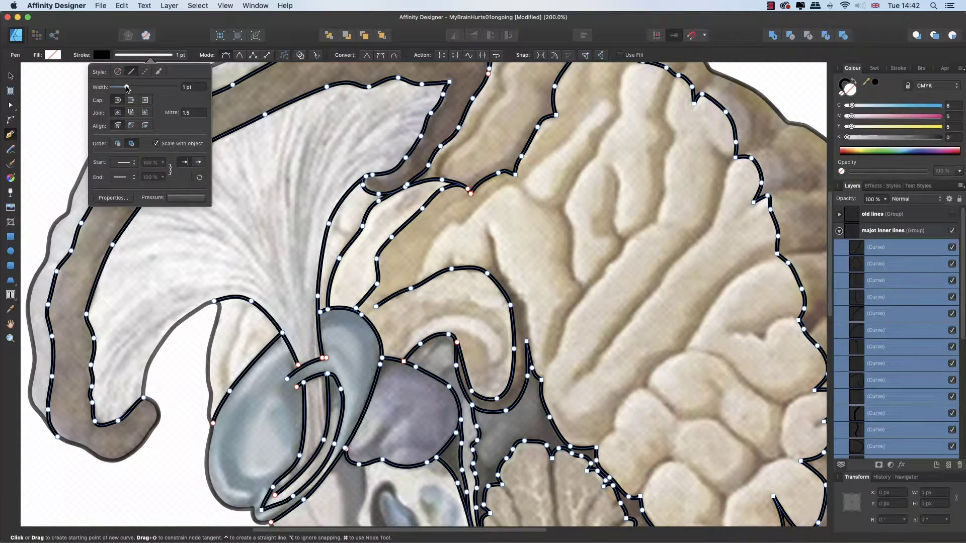
{"action": "left_click_drag", "start_coordinate": [126, 88], "coordinate": [122, 89]}
Step: Give the rectangle chamfered corners and enlarge them into an octagon
{"action": "left_click", "coordinate": [565, 49]}
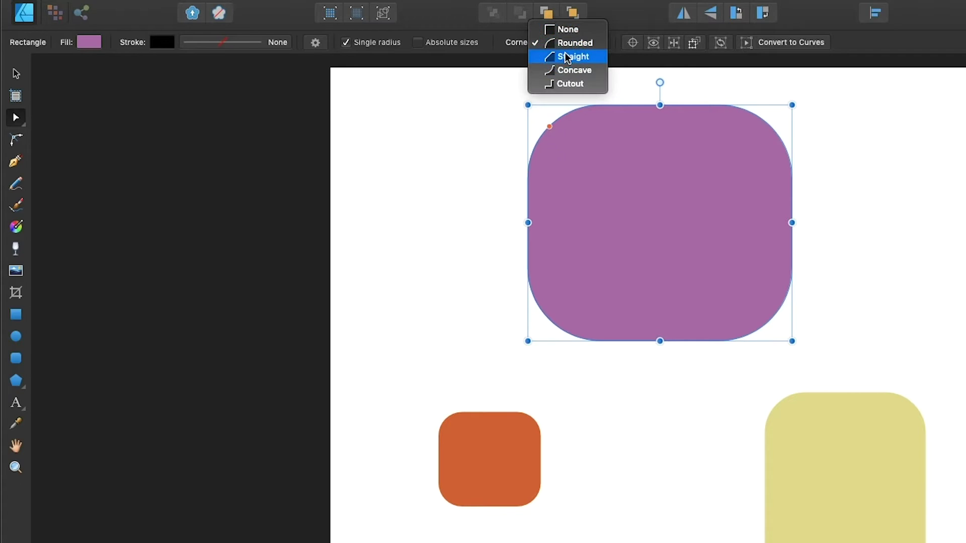
{"action": "left_click", "coordinate": [569, 83]}
{"action": "left_click", "coordinate": [547, 119]}
{"action": "left_click_drag", "start_coordinate": [548, 119], "coordinate": [576, 154]}
Step: Try concave corners, then switch to cutout corners sized 27% and larger to thin the cross
{"action": "left_click", "coordinate": [554, 43]}
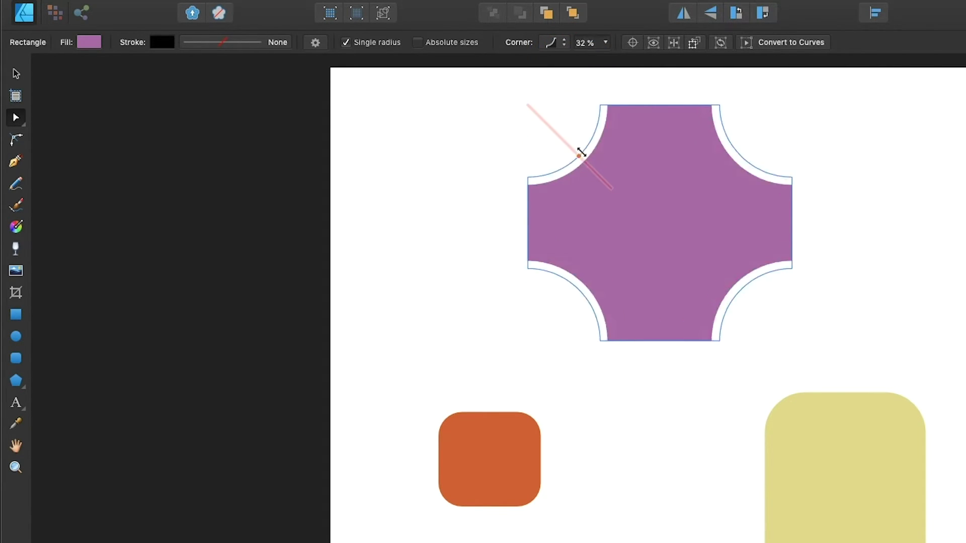
{"action": "left_click", "coordinate": [569, 44]}
{"action": "left_click", "coordinate": [567, 57]}
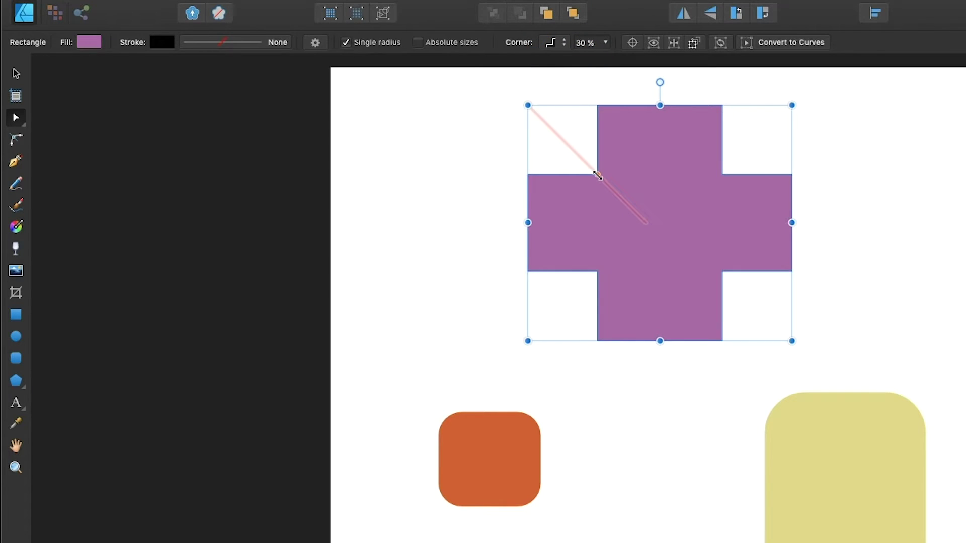
{"action": "left_click_drag", "start_coordinate": [596, 173], "coordinate": [593, 169]}
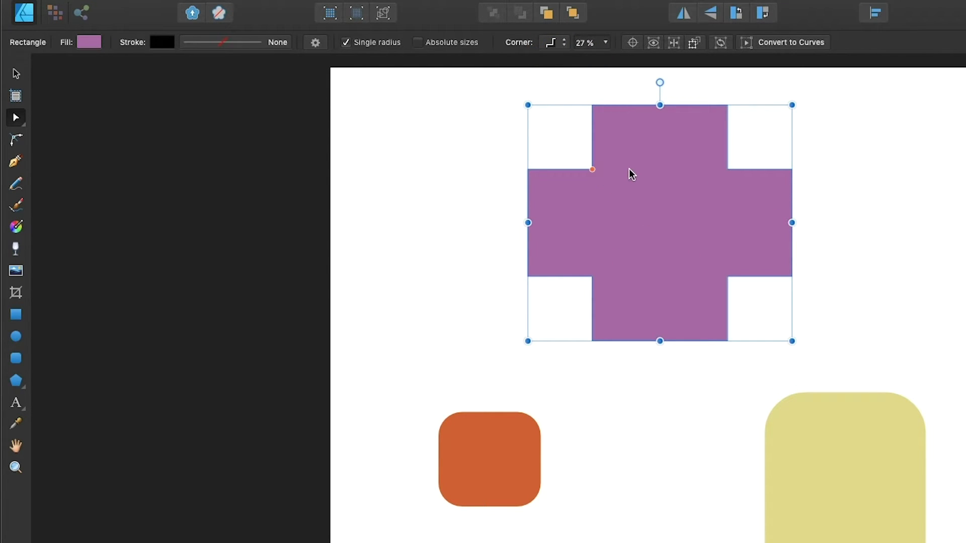
{"action": "left_click", "coordinate": [607, 43]}
{"action": "left_click_drag", "start_coordinate": [604, 59], "coordinate": [617, 61]}
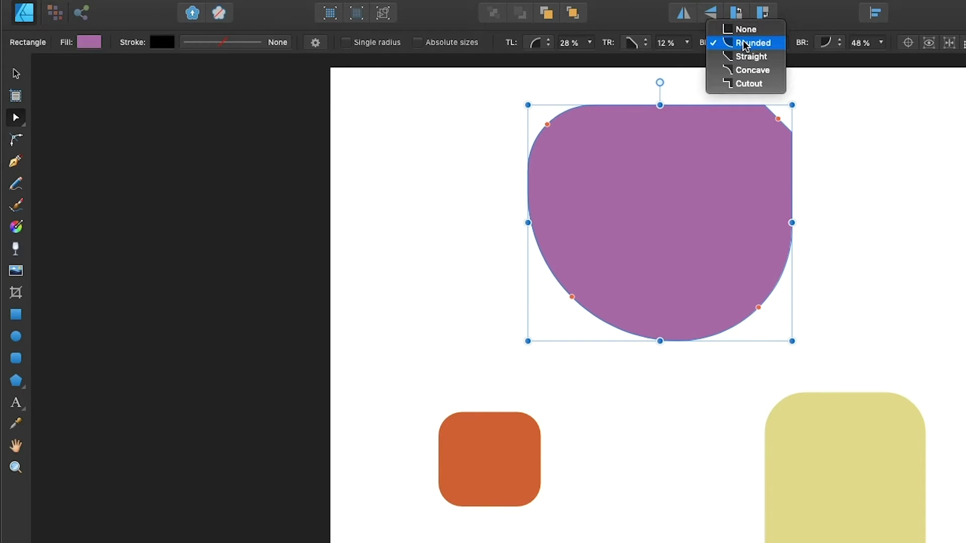
Step: Make the bottom-left corner concave and enlarge it, then finish corner editing
{"action": "left_click", "coordinate": [751, 67]}
{"action": "mouse_move", "coordinate": [636, 233]}
{"action": "left_mouse_down"}
{"action": "mouse_move", "coordinate": [584, 272]}
{"action": "mouse_move", "coordinate": [592, 264]}
{"action": "left_mouse_up"}
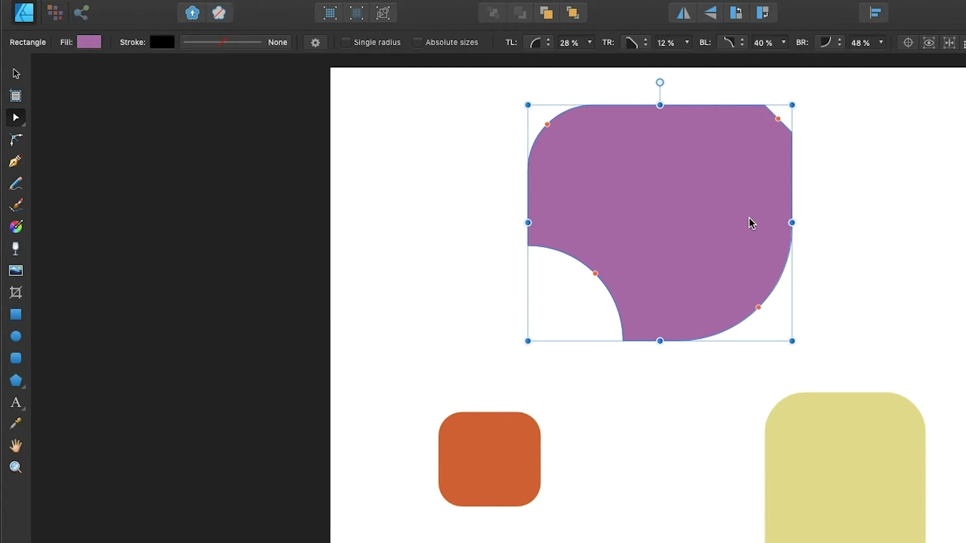
{"action": "left_click", "coordinate": [17, 71]}
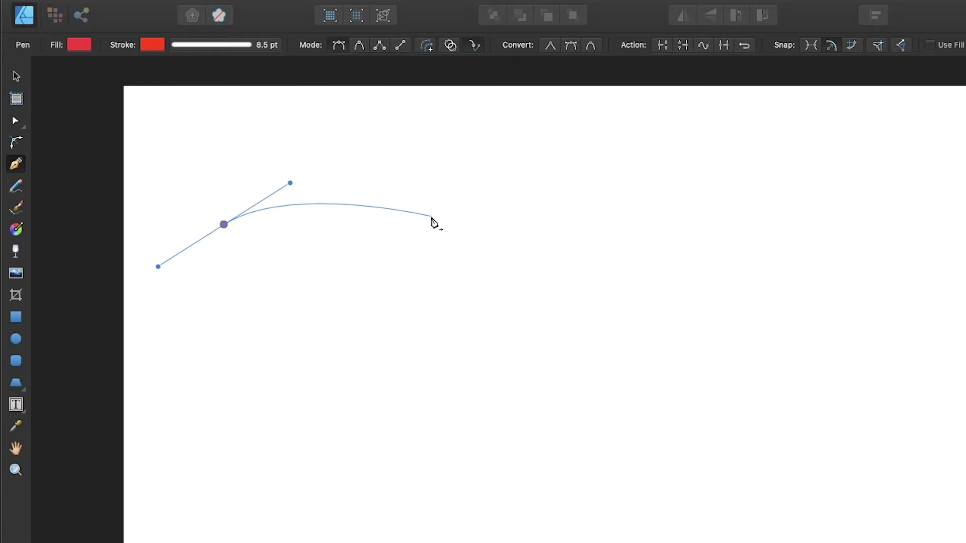
Step: Extend the red path into a wavy curve with smooth and sharp nodes
{"action": "left_click_drag", "start_coordinate": [404, 220], "coordinate": [446, 267]}
{"action": "left_click_drag", "start_coordinate": [471, 161], "coordinate": [444, 143]}
{"action": "left_click_drag", "start_coordinate": [518, 111], "coordinate": [573, 115]}
{"action": "left_click", "coordinate": [593, 182]}
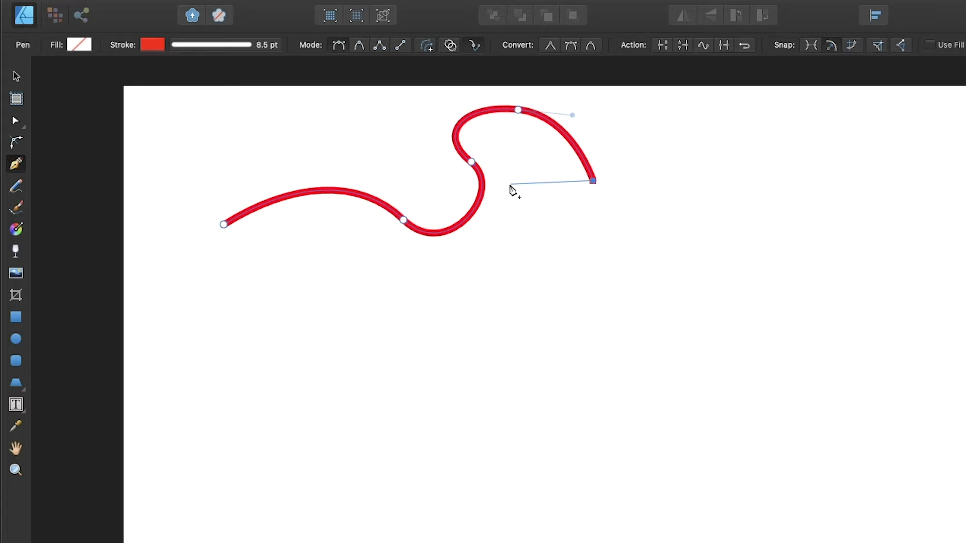
{"action": "left_click", "coordinate": [511, 190]}
{"action": "left_click_drag", "start_coordinate": [578, 261], "coordinate": [496, 306]}
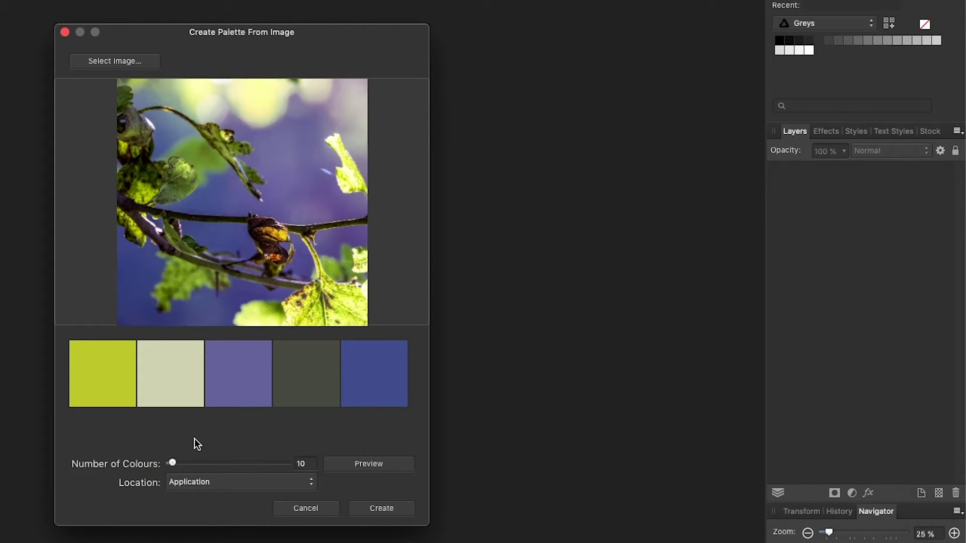
Step: Preview the door photo's palette, shift its hue, and push its neutral tones toward cyan
{"action": "left_click", "coordinate": [369, 464]}
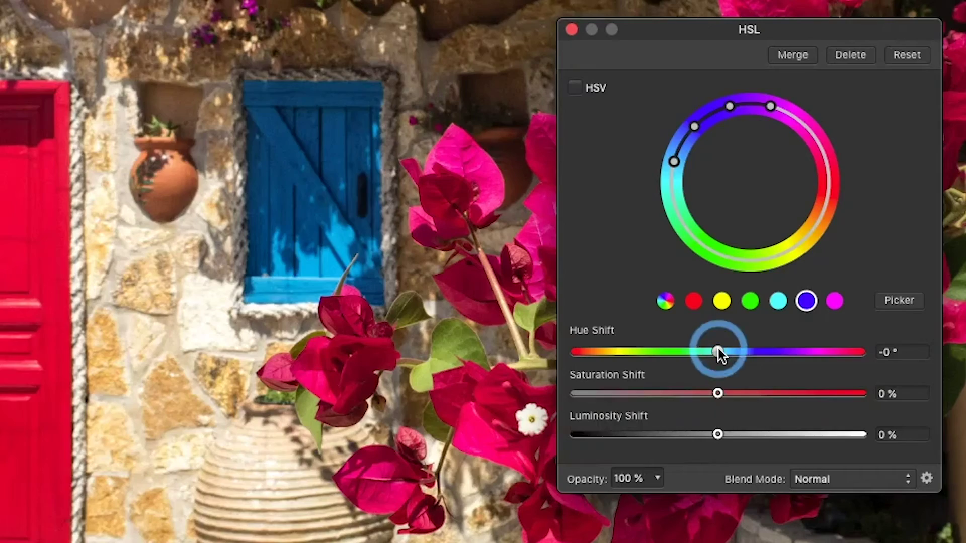
{"action": "mouse_move", "coordinate": [718, 351]}
{"action": "left_mouse_down"}
{"action": "mouse_move", "coordinate": [639, 354]}
{"action": "mouse_move", "coordinate": [882, 348]}
{"action": "mouse_move", "coordinate": [650, 335]}
{"action": "left_mouse_up"}
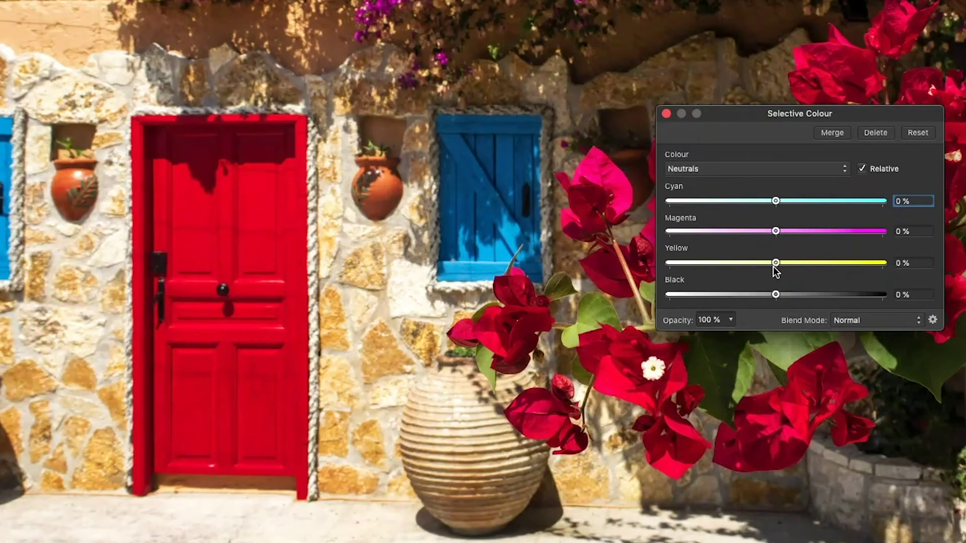
{"action": "left_click_drag", "start_coordinate": [776, 264], "coordinate": [772, 264]}
{"action": "left_click_drag", "start_coordinate": [775, 200], "coordinate": [811, 201]}
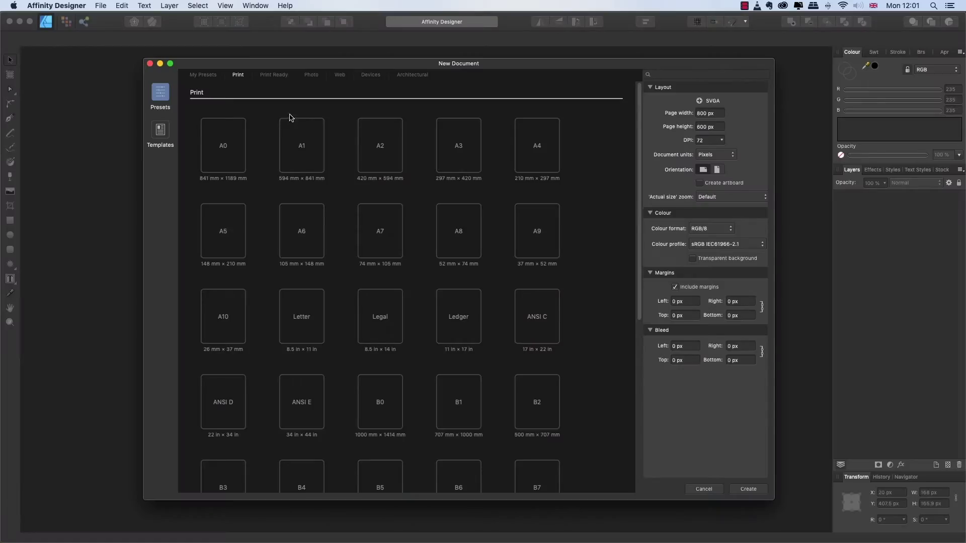
Step: Preview web document presets, then refine the hair matte and view it as an overlay
{"action": "left_click", "coordinate": [340, 76]}
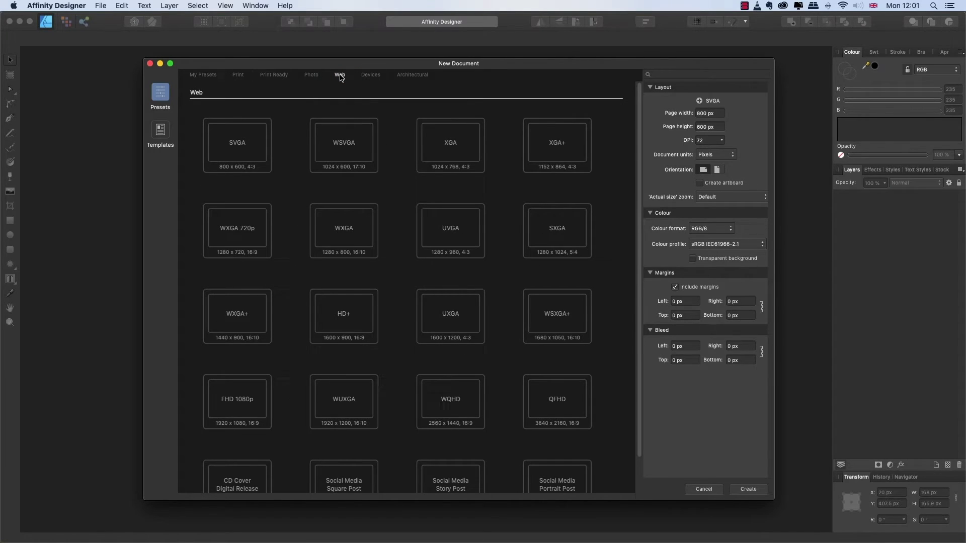
{"action": "left_click_drag", "start_coordinate": [509, 151], "coordinate": [604, 446]}
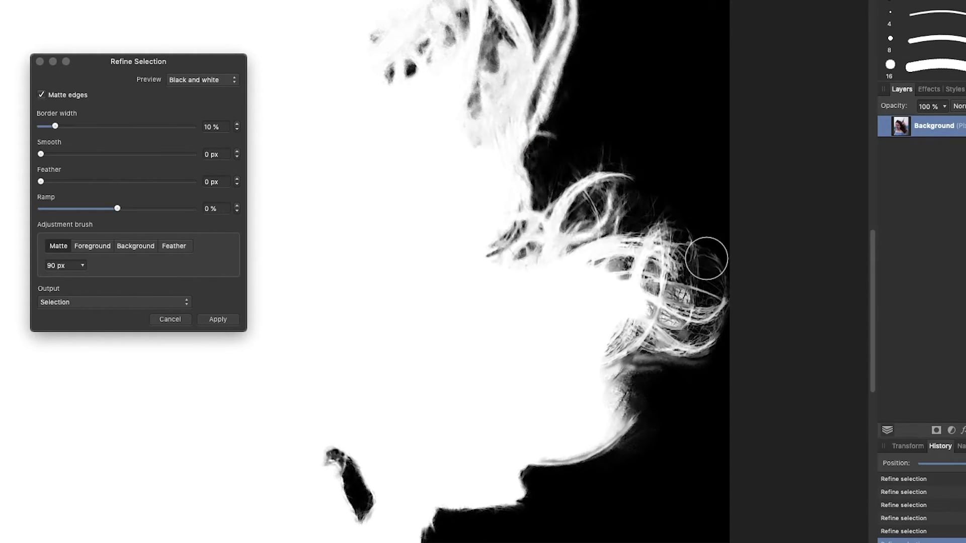
{"action": "left_click", "coordinate": [202, 79]}
{"action": "left_click", "coordinate": [193, 48]}
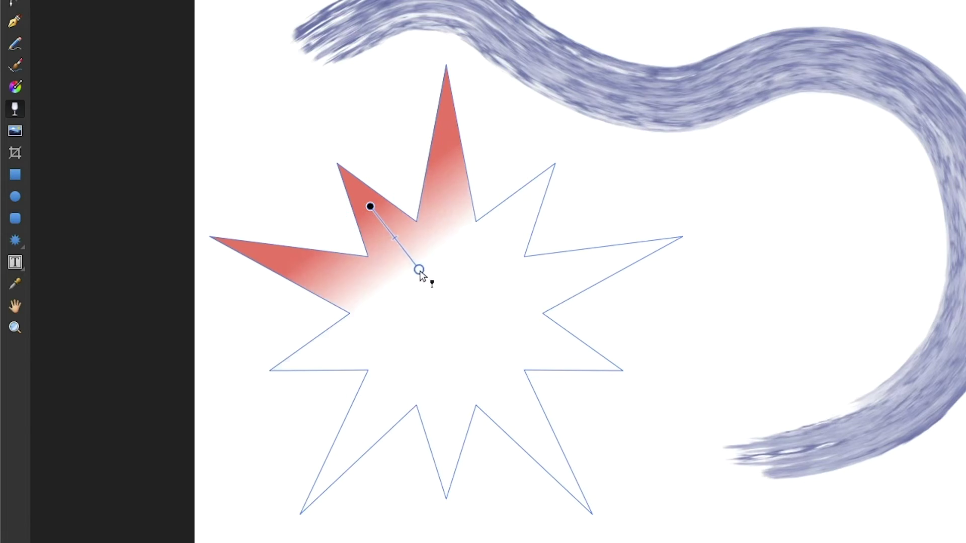
Step: Extend the star's red-to-white gradient, fade the curve, and add a window gradient stop at 74%
{"action": "mouse_move", "coordinate": [418, 271]}
{"action": "left_mouse_down"}
{"action": "mouse_move", "coordinate": [503, 373]}
{"action": "mouse_move", "coordinate": [526, 433]}
{"action": "left_mouse_up"}
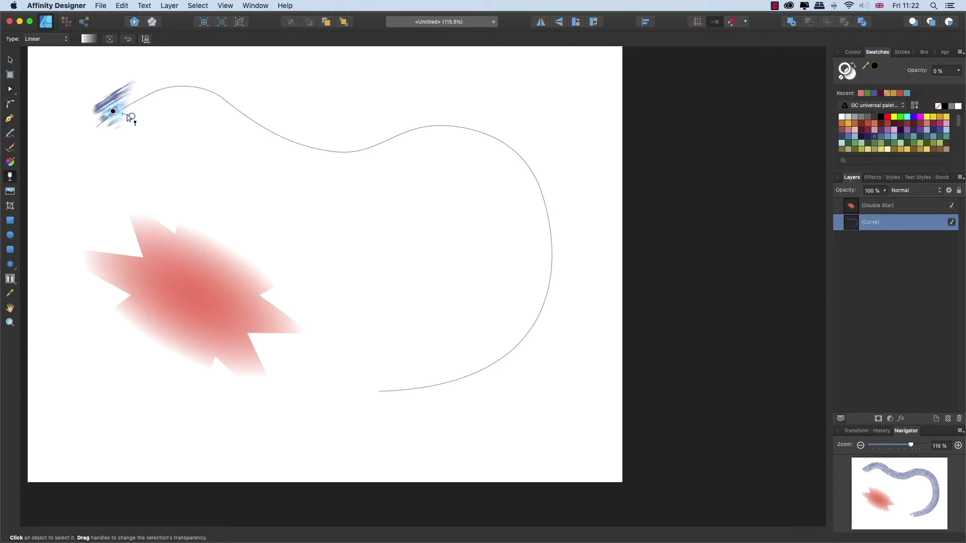
{"action": "mouse_move", "coordinate": [129, 118]}
{"action": "left_mouse_down"}
{"action": "mouse_move", "coordinate": [539, 214]}
{"action": "mouse_move", "coordinate": [551, 190]}
{"action": "left_mouse_up"}
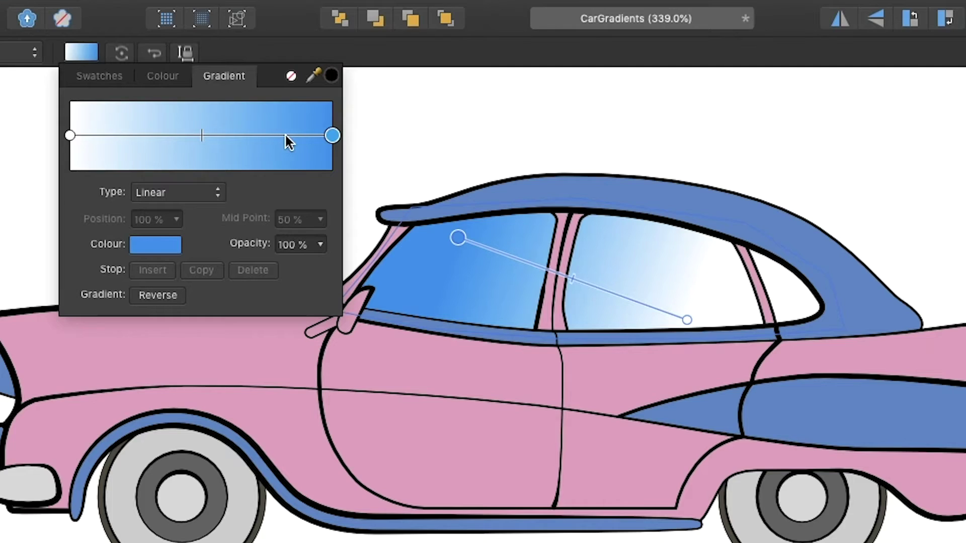
{"action": "left_click", "coordinate": [287, 134]}
{"action": "left_click_drag", "start_coordinate": [287, 134], "coordinate": [121, 146]}
Step: Add a window gradient stop at 77% and make it a slightly darkened white
{"action": "left_click", "coordinate": [272, 135]}
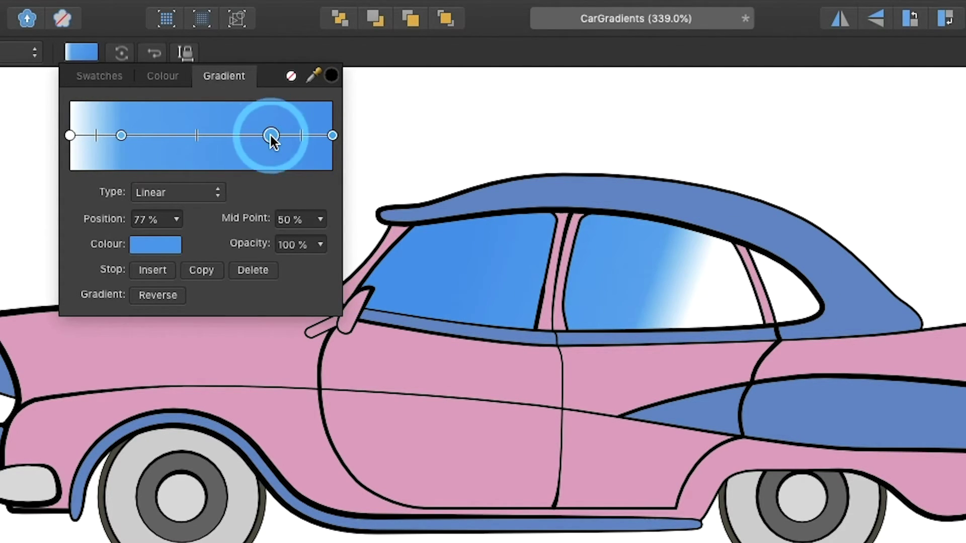
{"action": "left_click", "coordinate": [157, 245]}
{"action": "left_click_drag", "start_coordinate": [242, 347], "coordinate": [376, 361]}
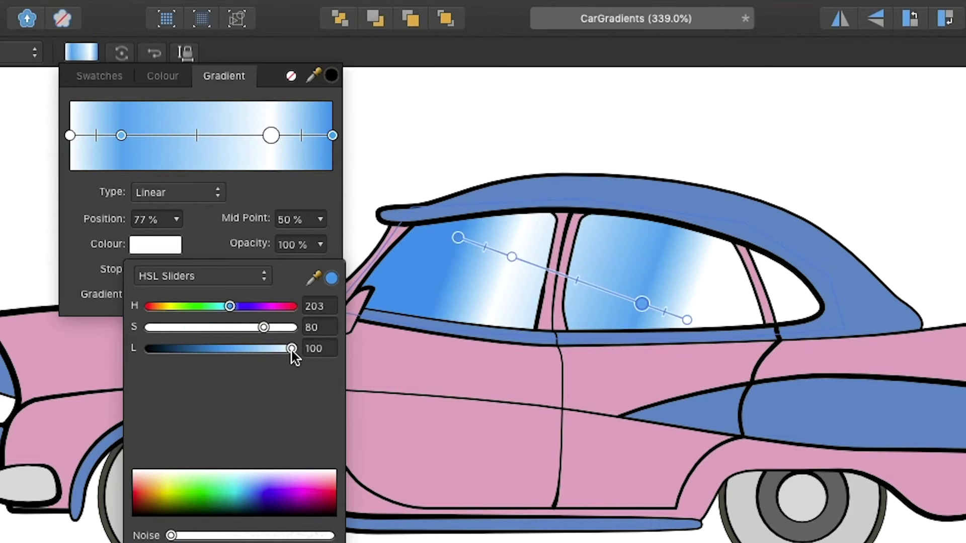
{"action": "left_click_drag", "start_coordinate": [292, 350], "coordinate": [267, 351]}
Step: Move the gradient midpoint toward 80% and add a blue stop around 64%
{"action": "mouse_move", "coordinate": [198, 135]}
{"action": "left_mouse_down"}
{"action": "mouse_move", "coordinate": [236, 139]}
{"action": "mouse_move", "coordinate": [179, 148]}
{"action": "left_mouse_up"}
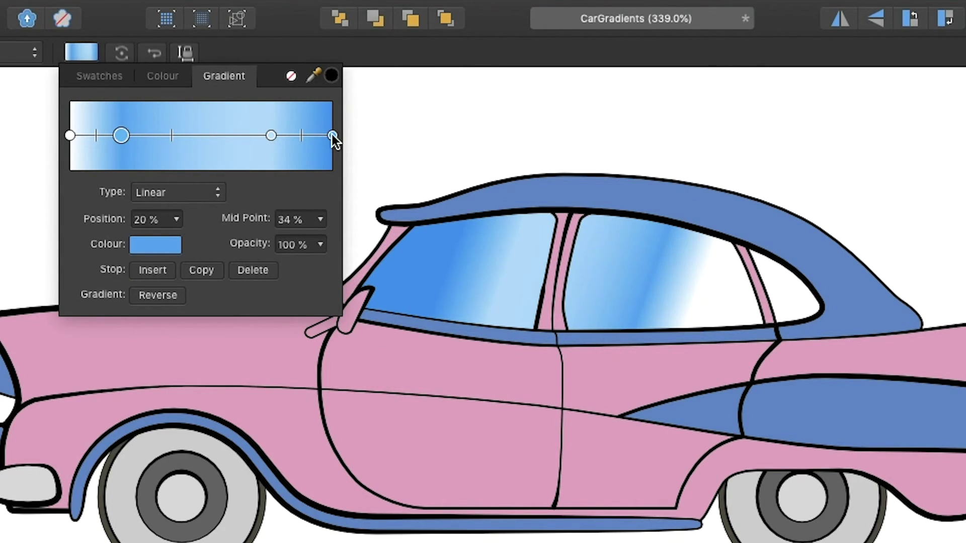
{"action": "mouse_move", "coordinate": [333, 135]}
{"action": "left_mouse_down"}
{"action": "mouse_move", "coordinate": [237, 137]}
{"action": "mouse_move", "coordinate": [308, 135]}
{"action": "mouse_move", "coordinate": [247, 136]}
{"action": "left_mouse_up"}
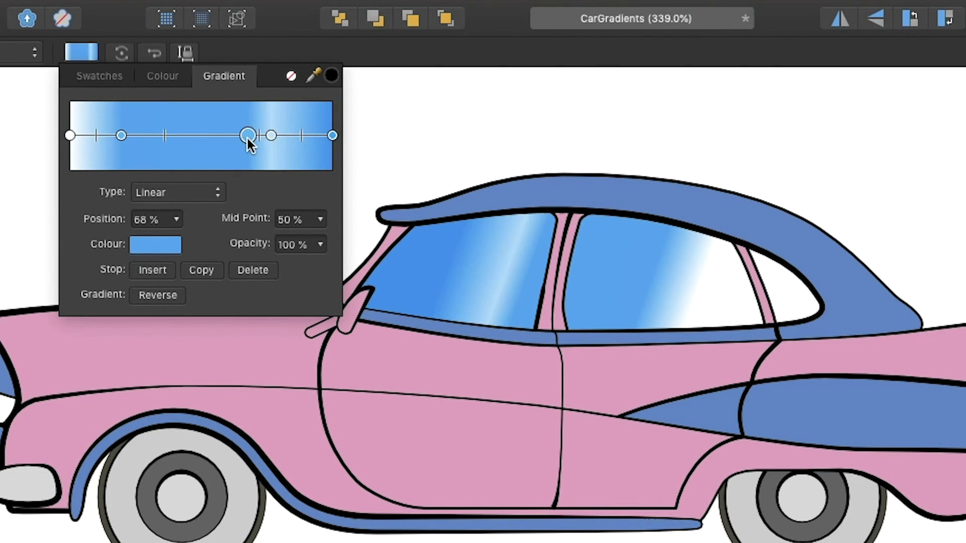
{"action": "left_click", "coordinate": [121, 134]}
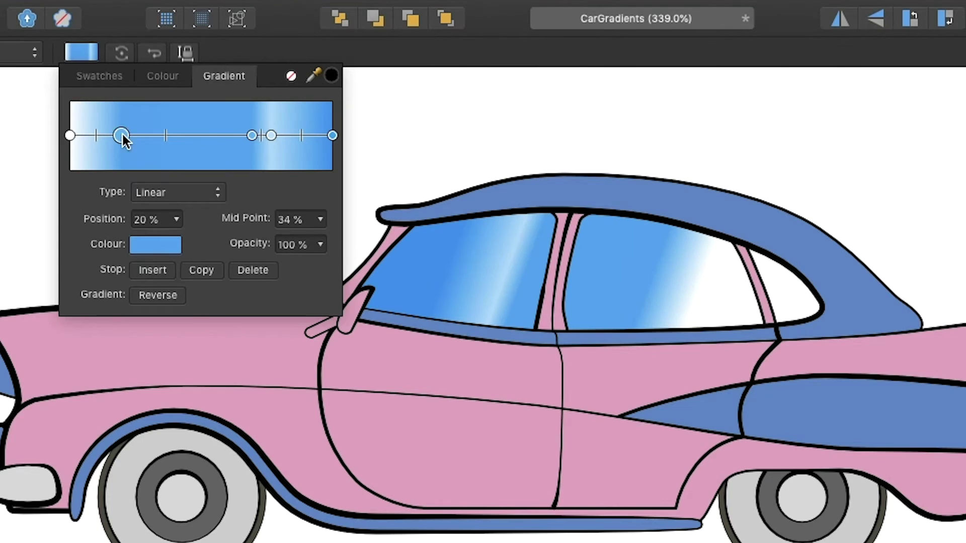